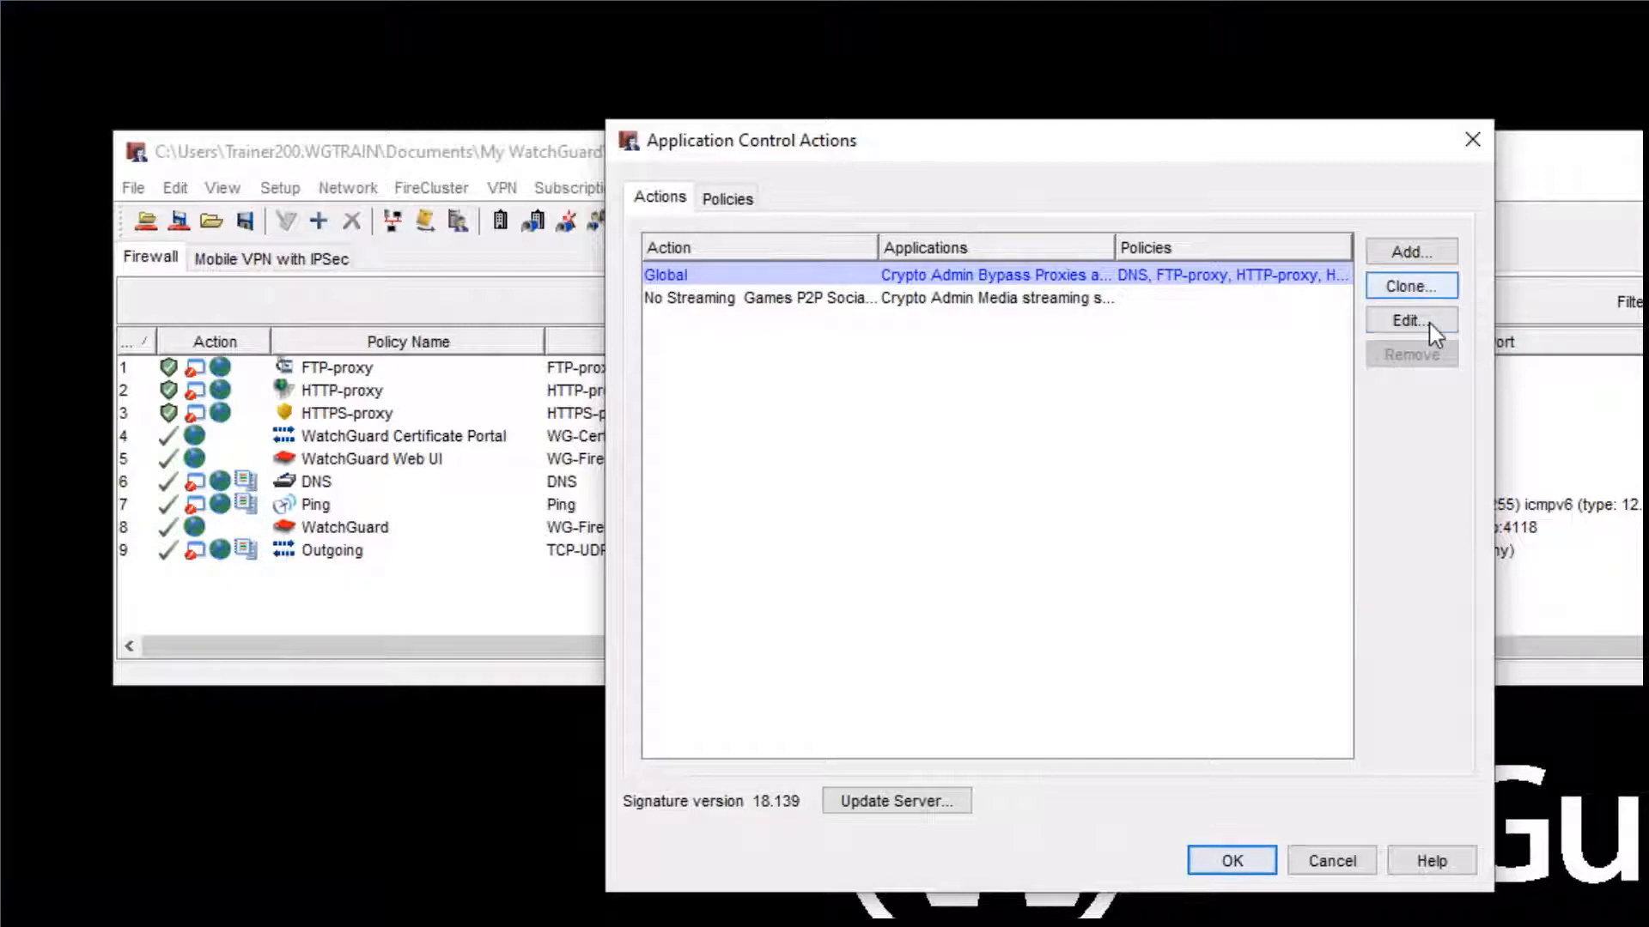
- Open the Global application control action and review its selections by category, leaving them as they are
click(1426, 324)
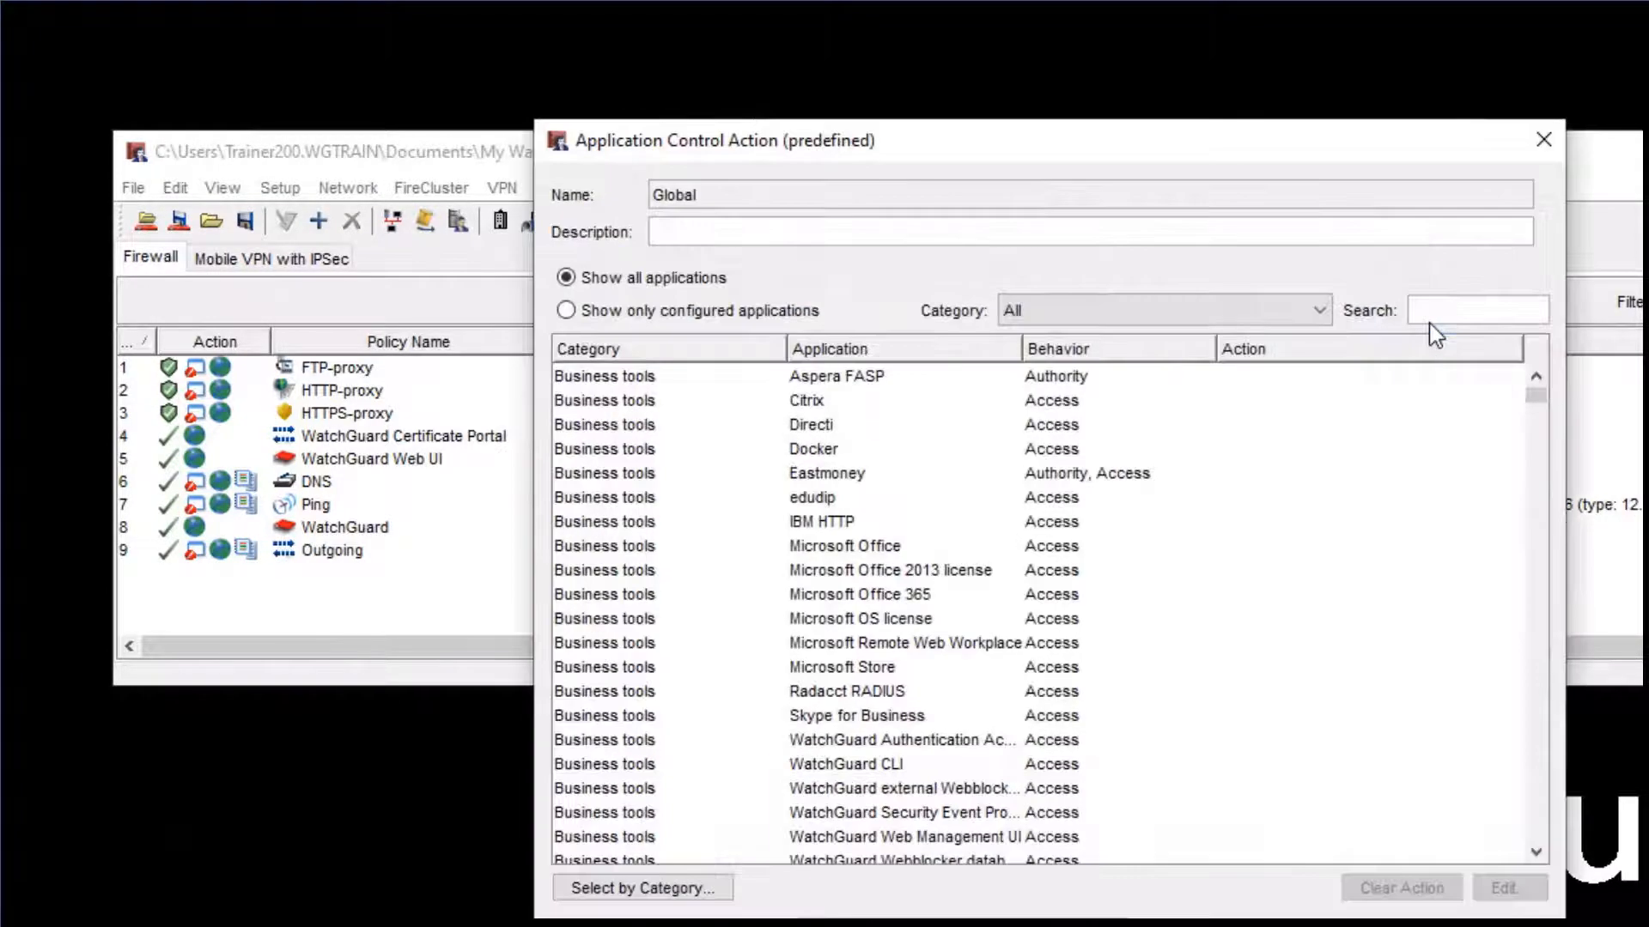
click(681, 893)
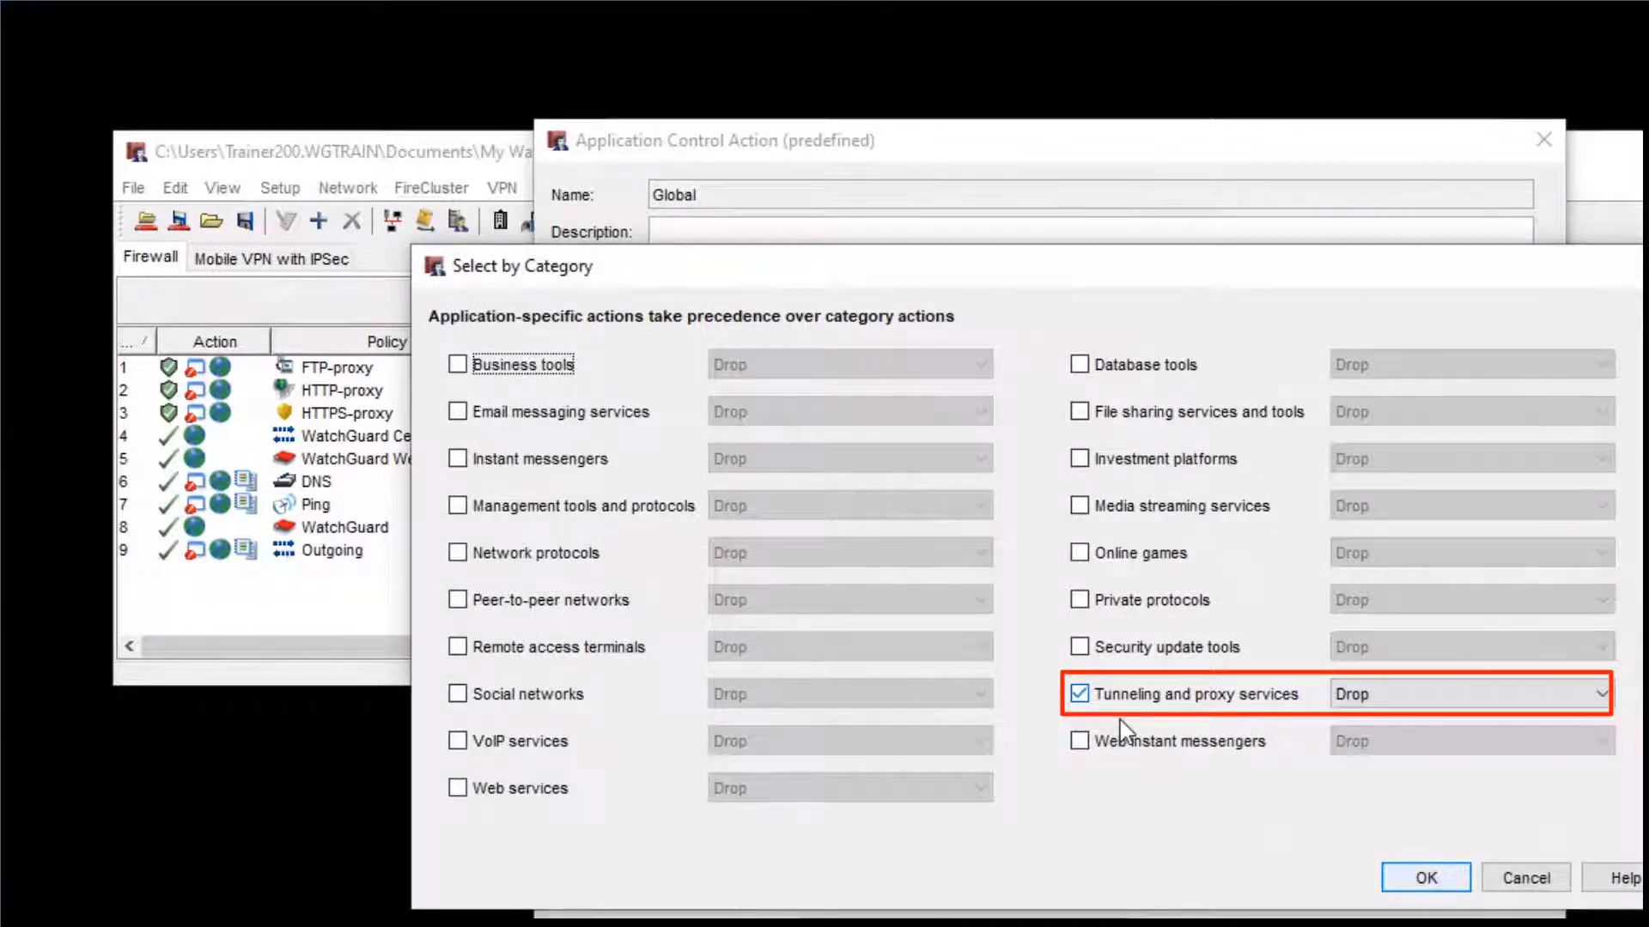
click(1513, 876)
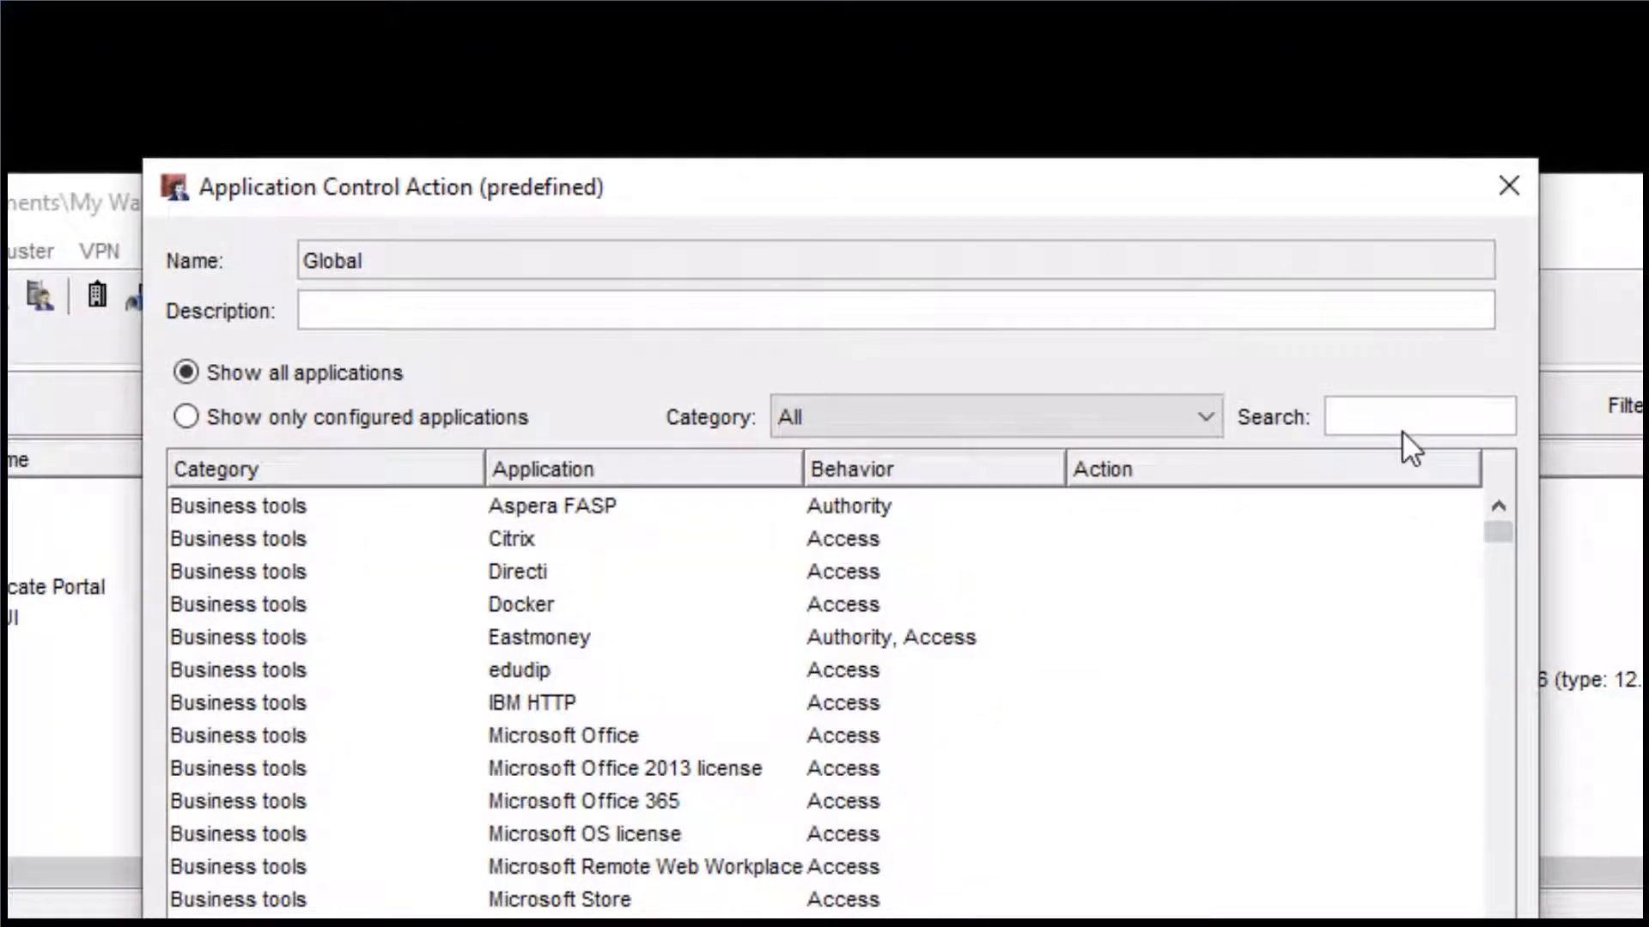
- Search the Global action's application list for "crypto" to check the action set for Crypto Admin
click(1458, 336)
text(cryp)
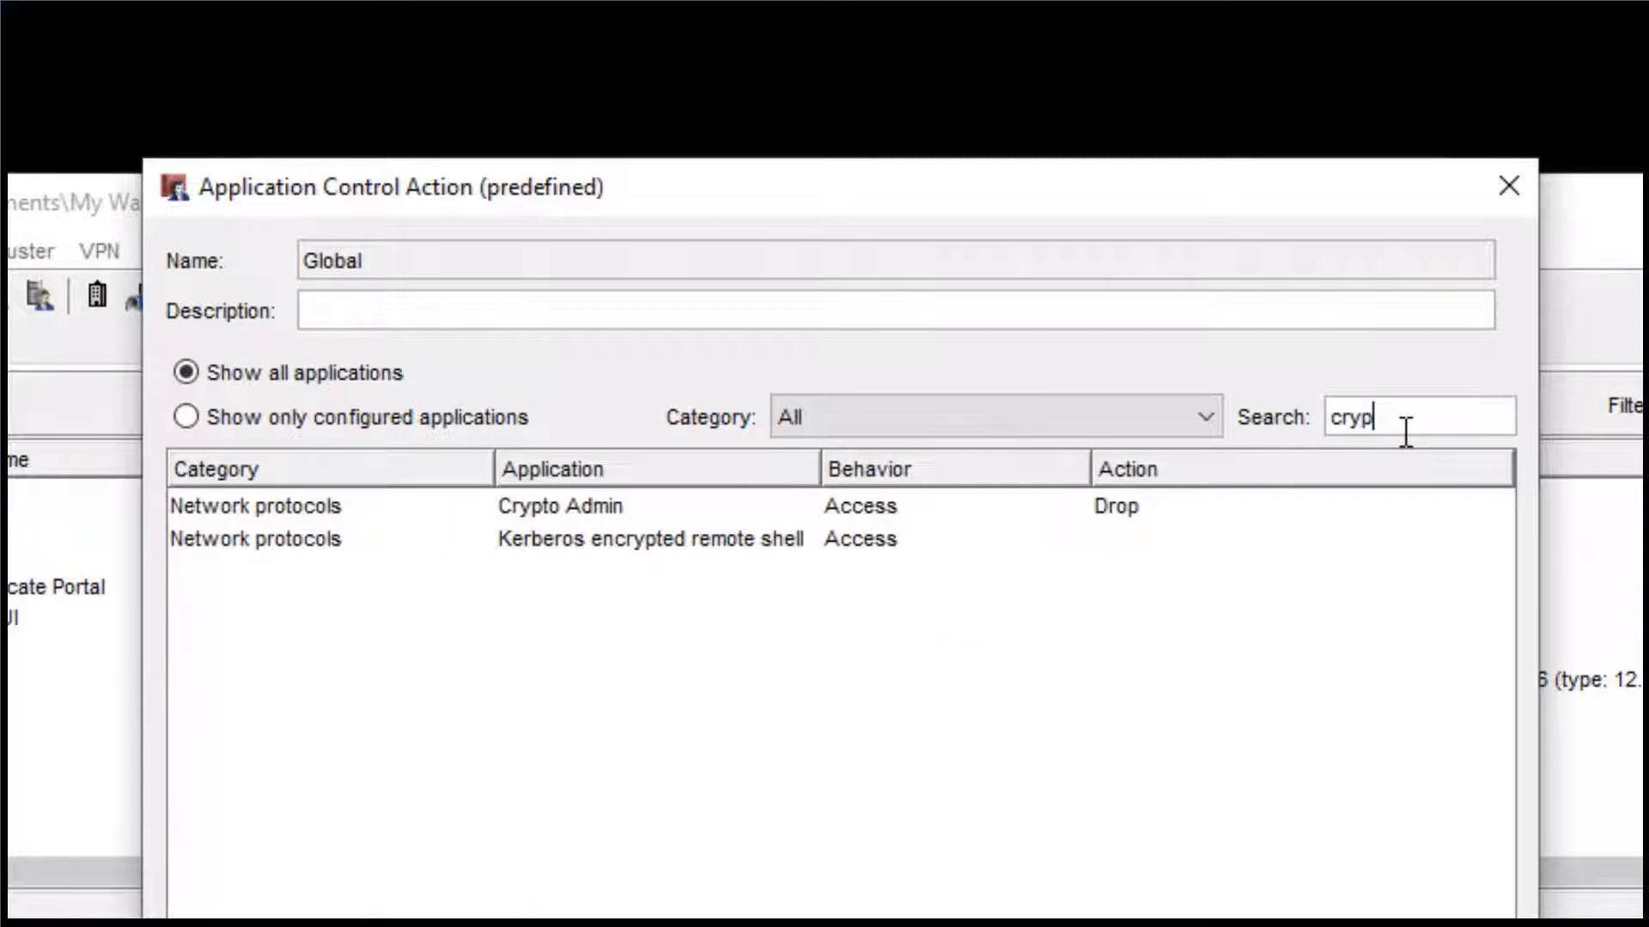
text(to)
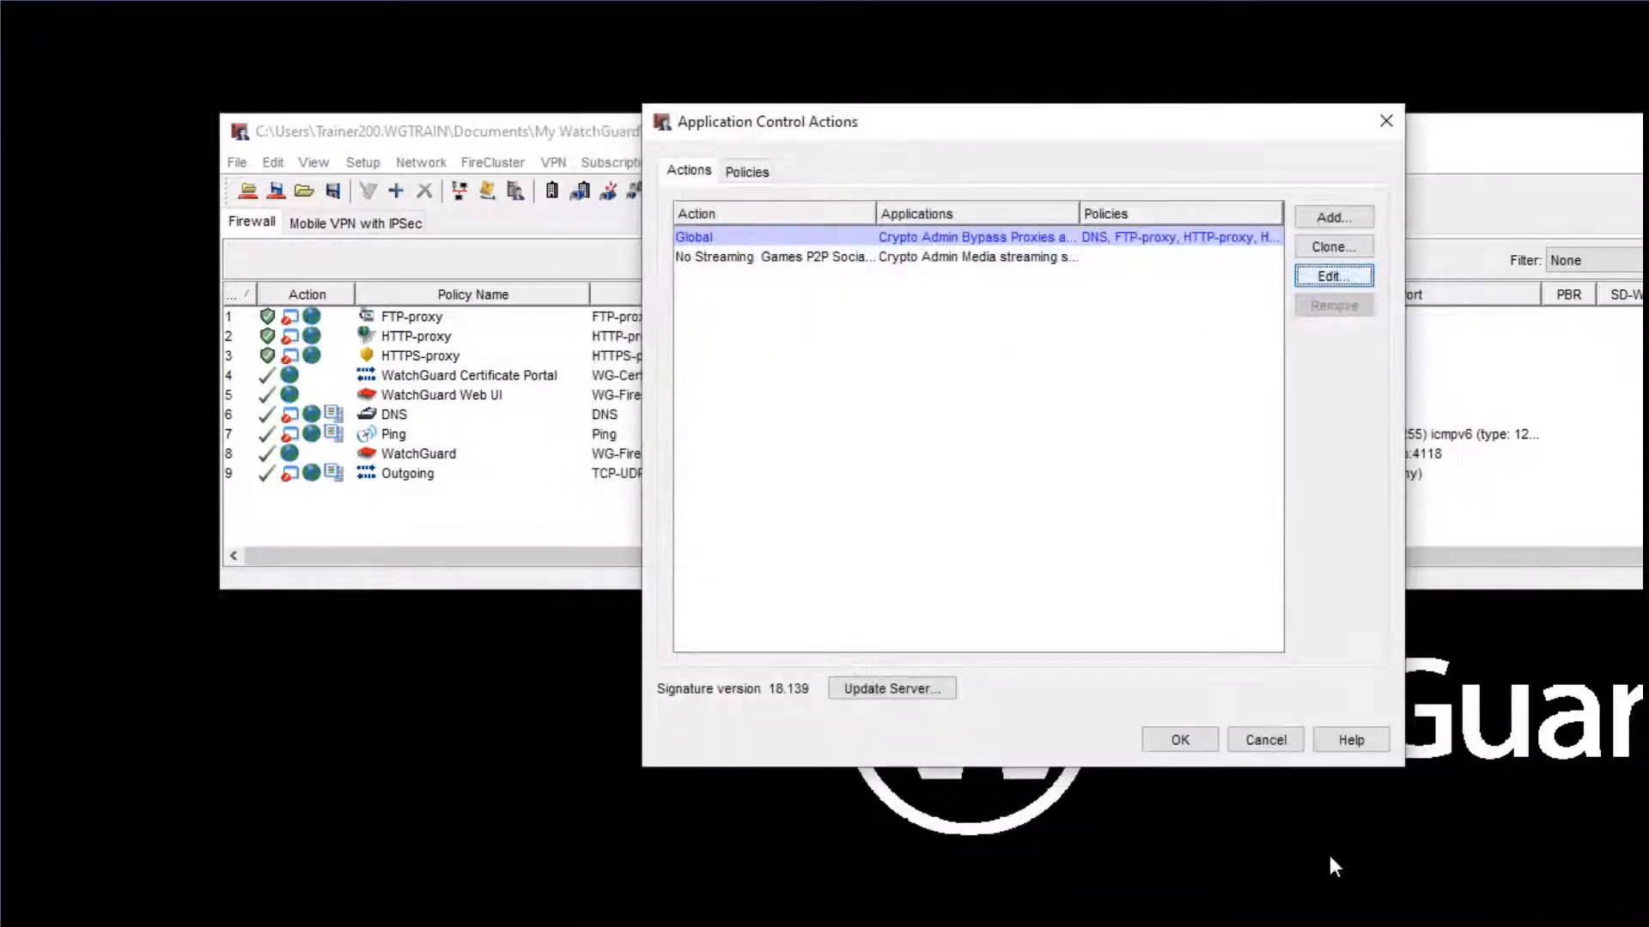
- Review which application control action is assigned to each policy and return to the list of actions
click(746, 175)
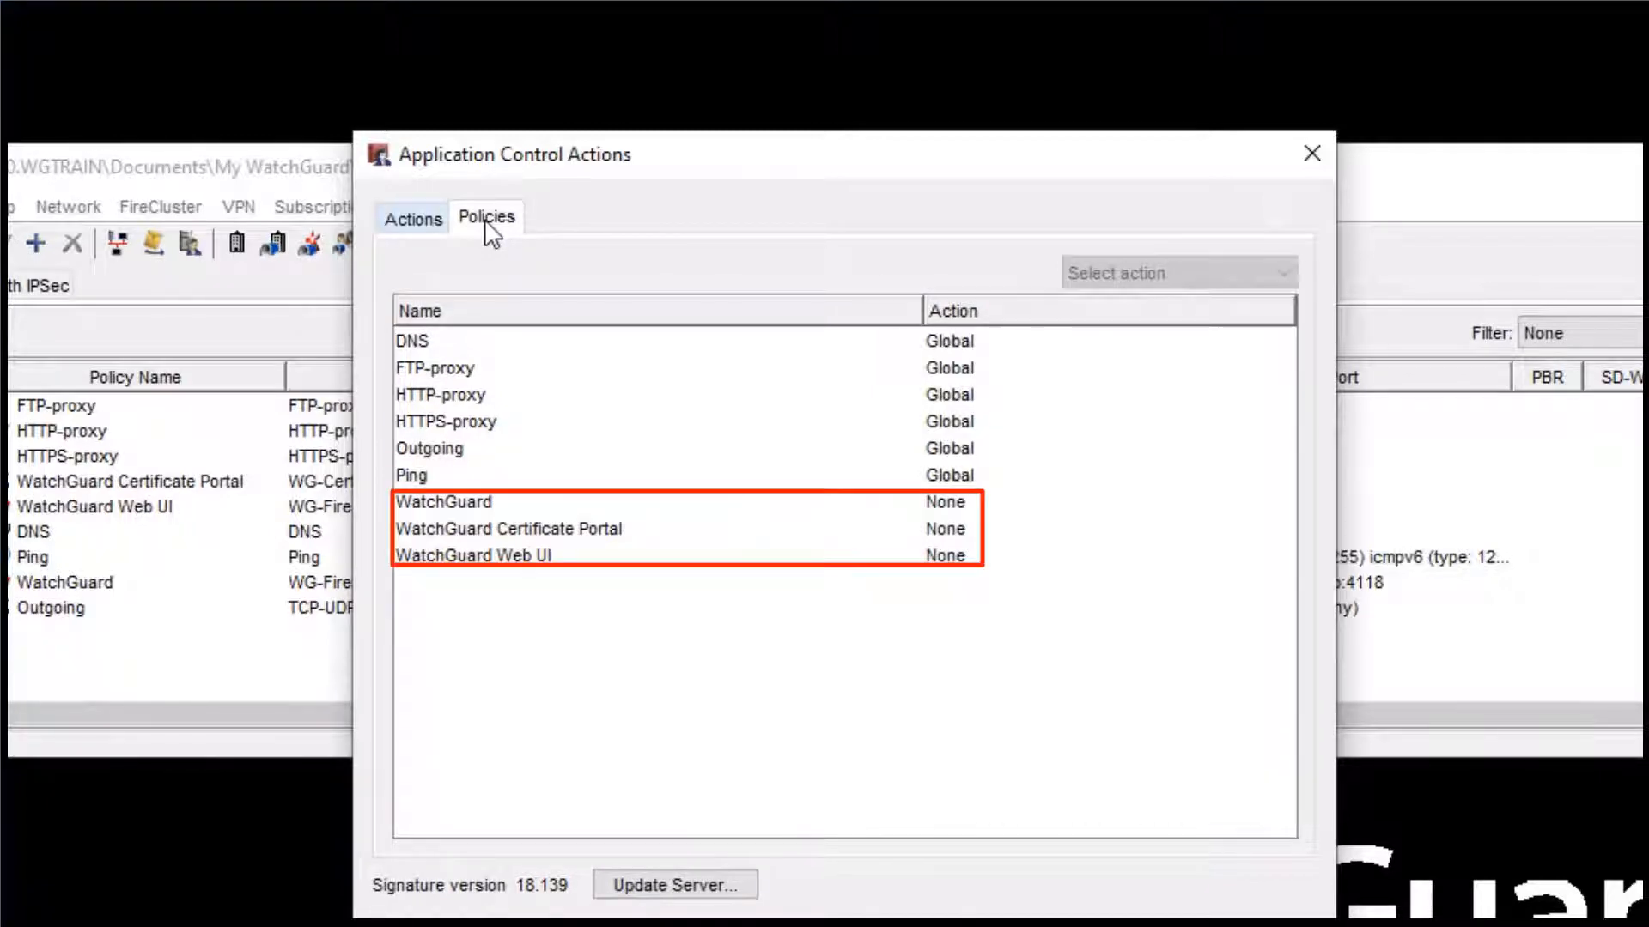
click(431, 224)
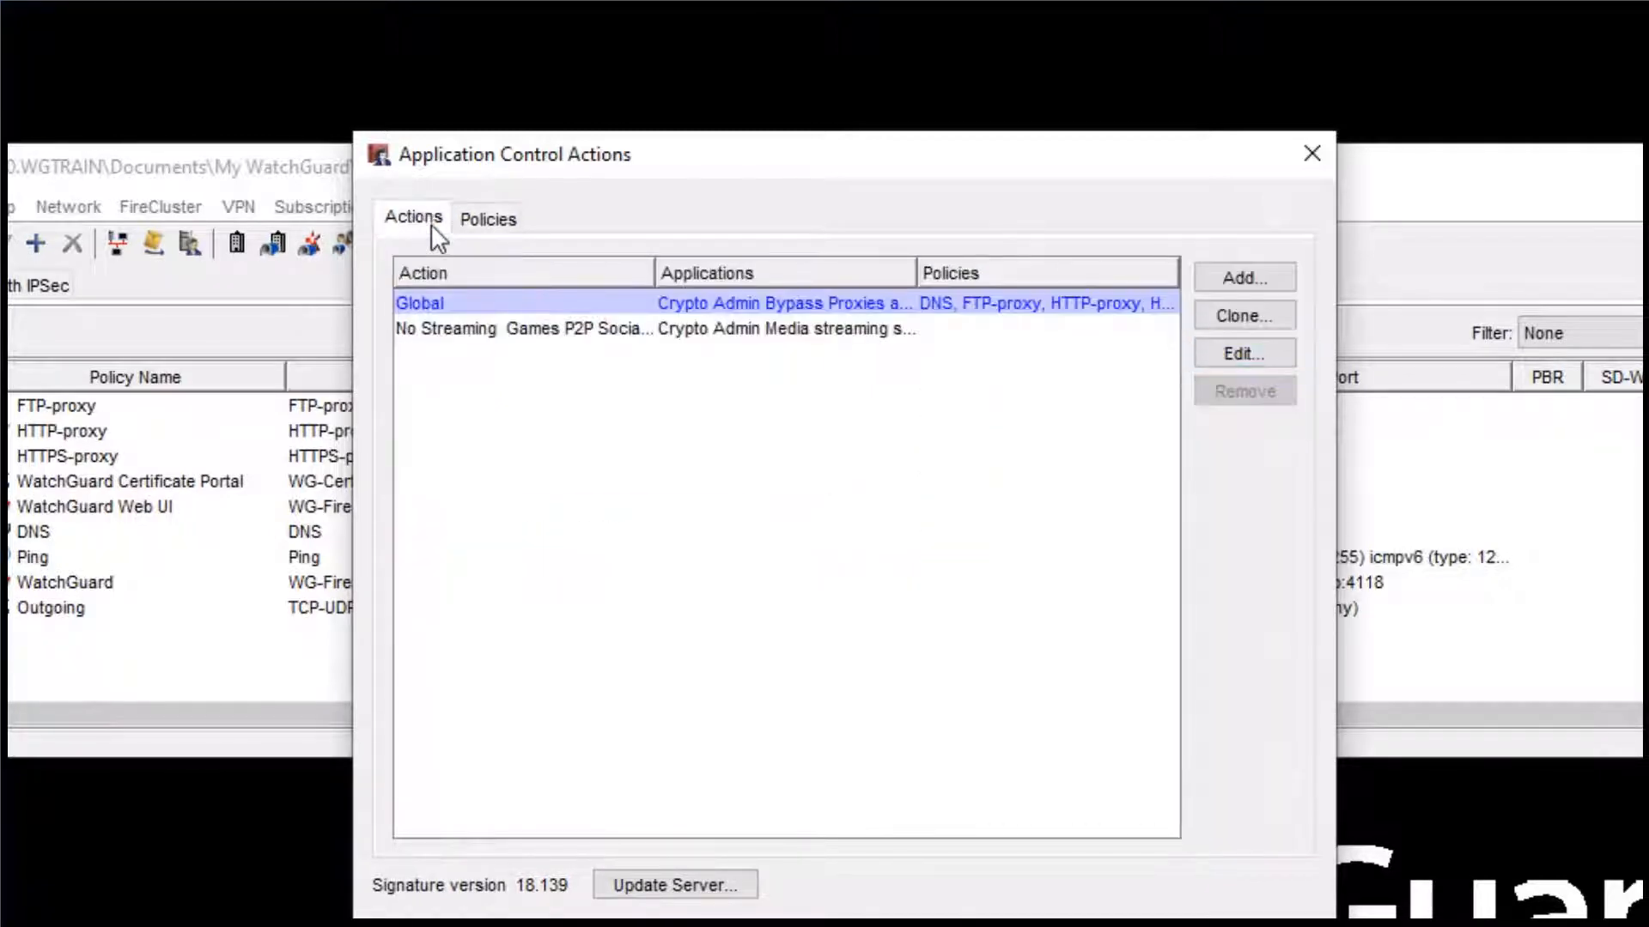
- Open the No Streaming Games P2P SocialMedia action for editing and review its selections by category
click(533, 327)
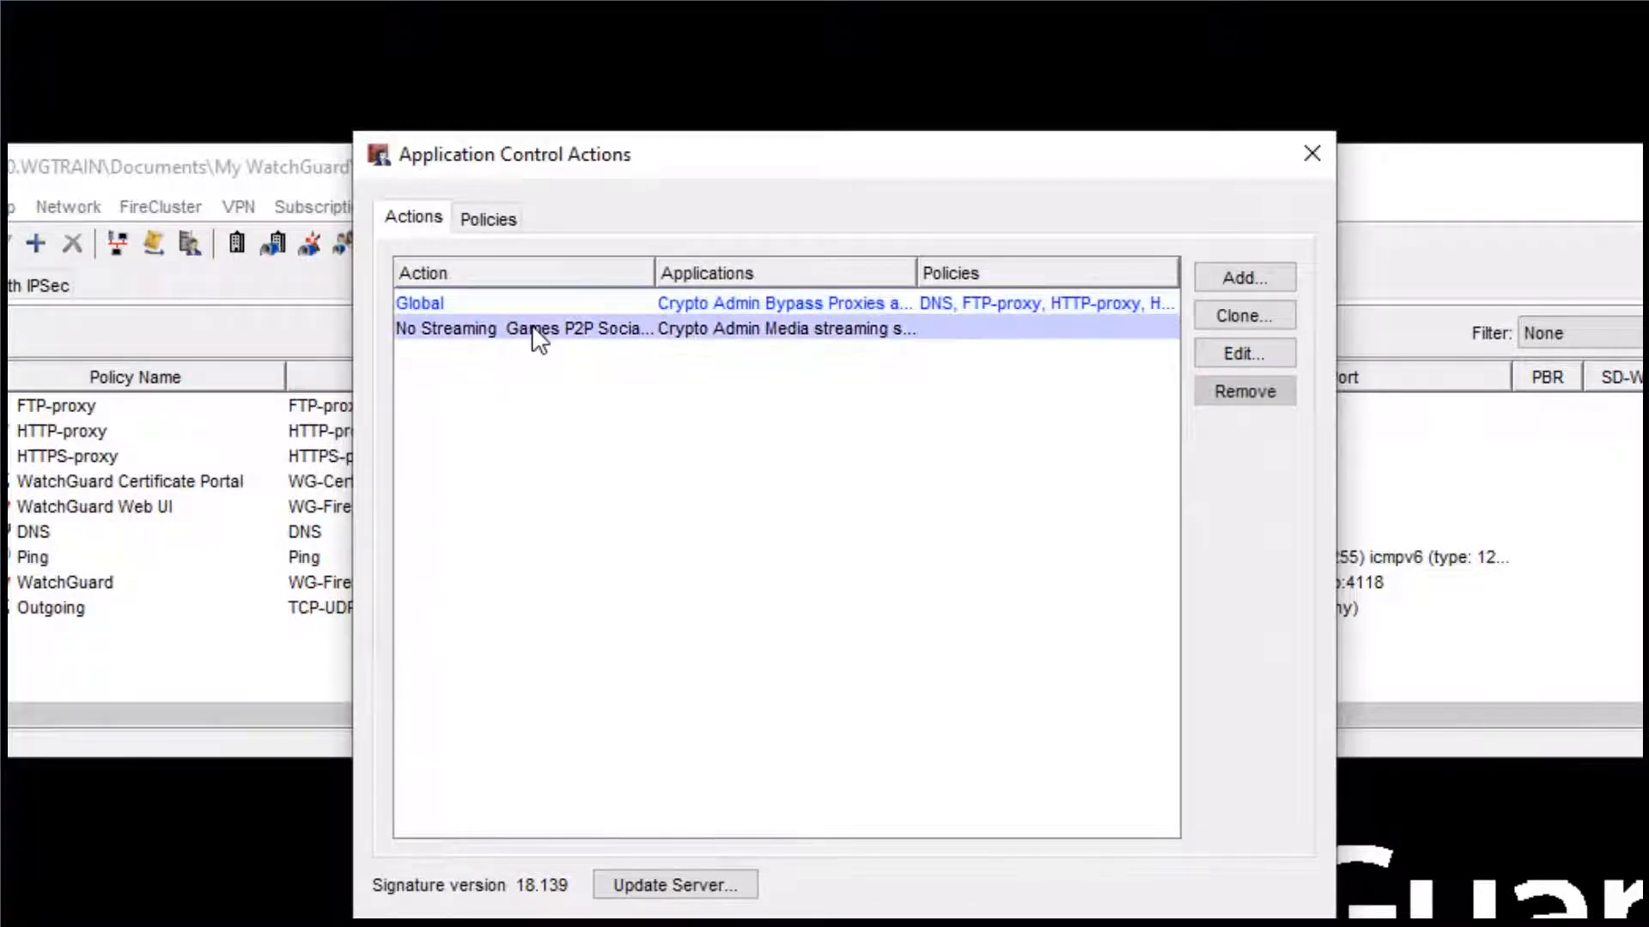
click(1234, 348)
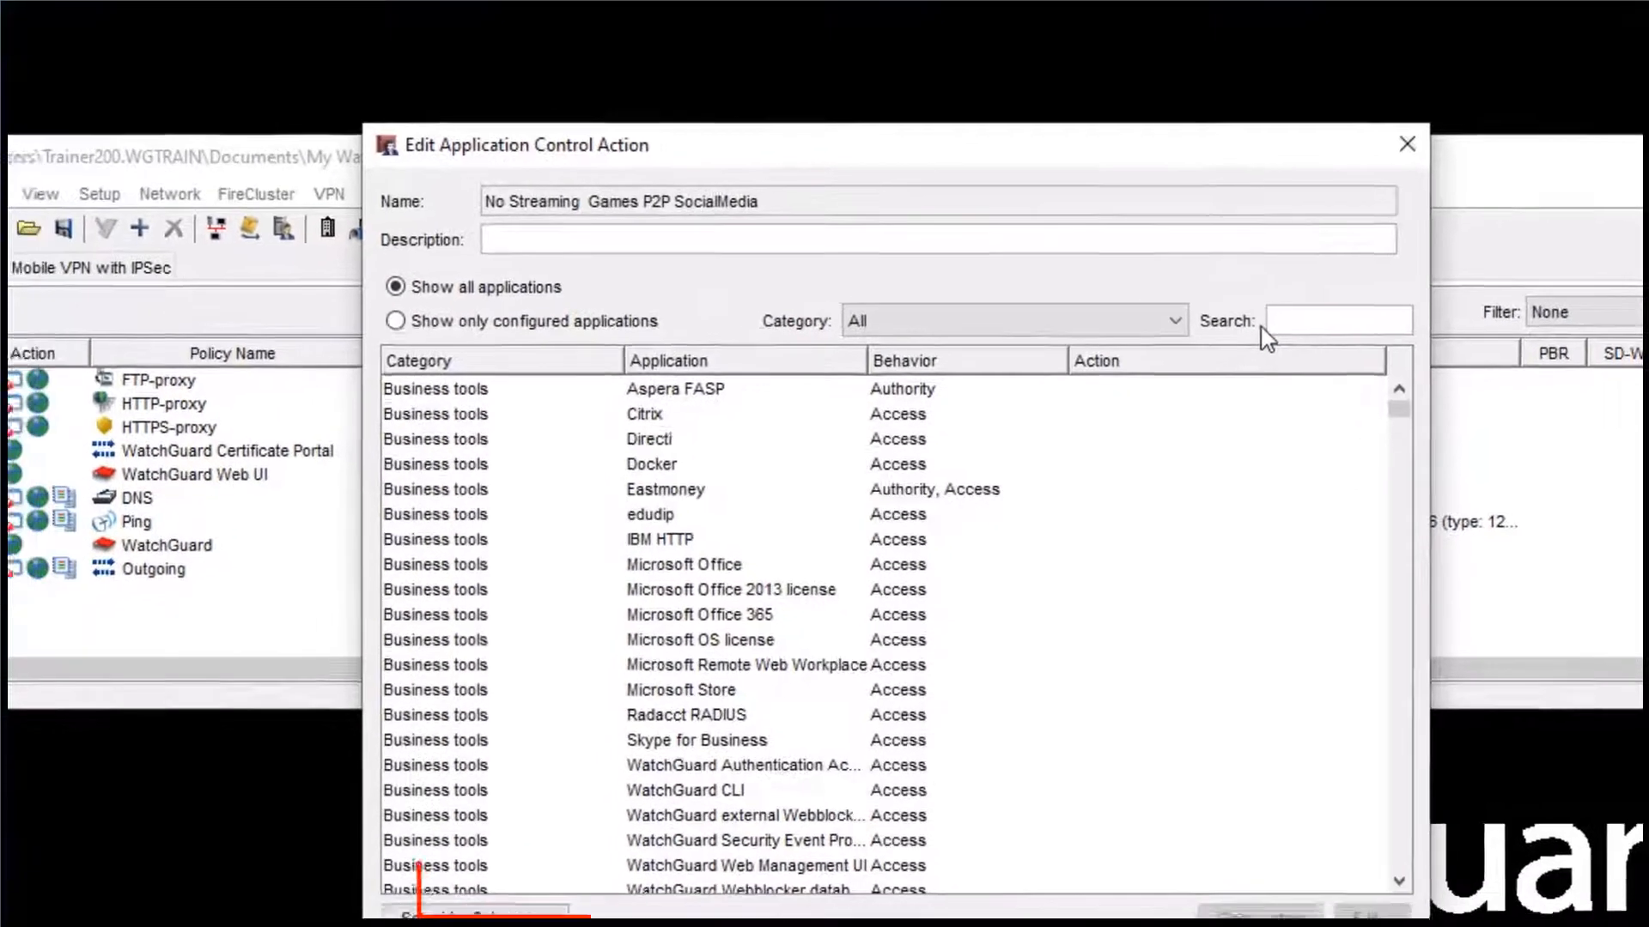
click(538, 892)
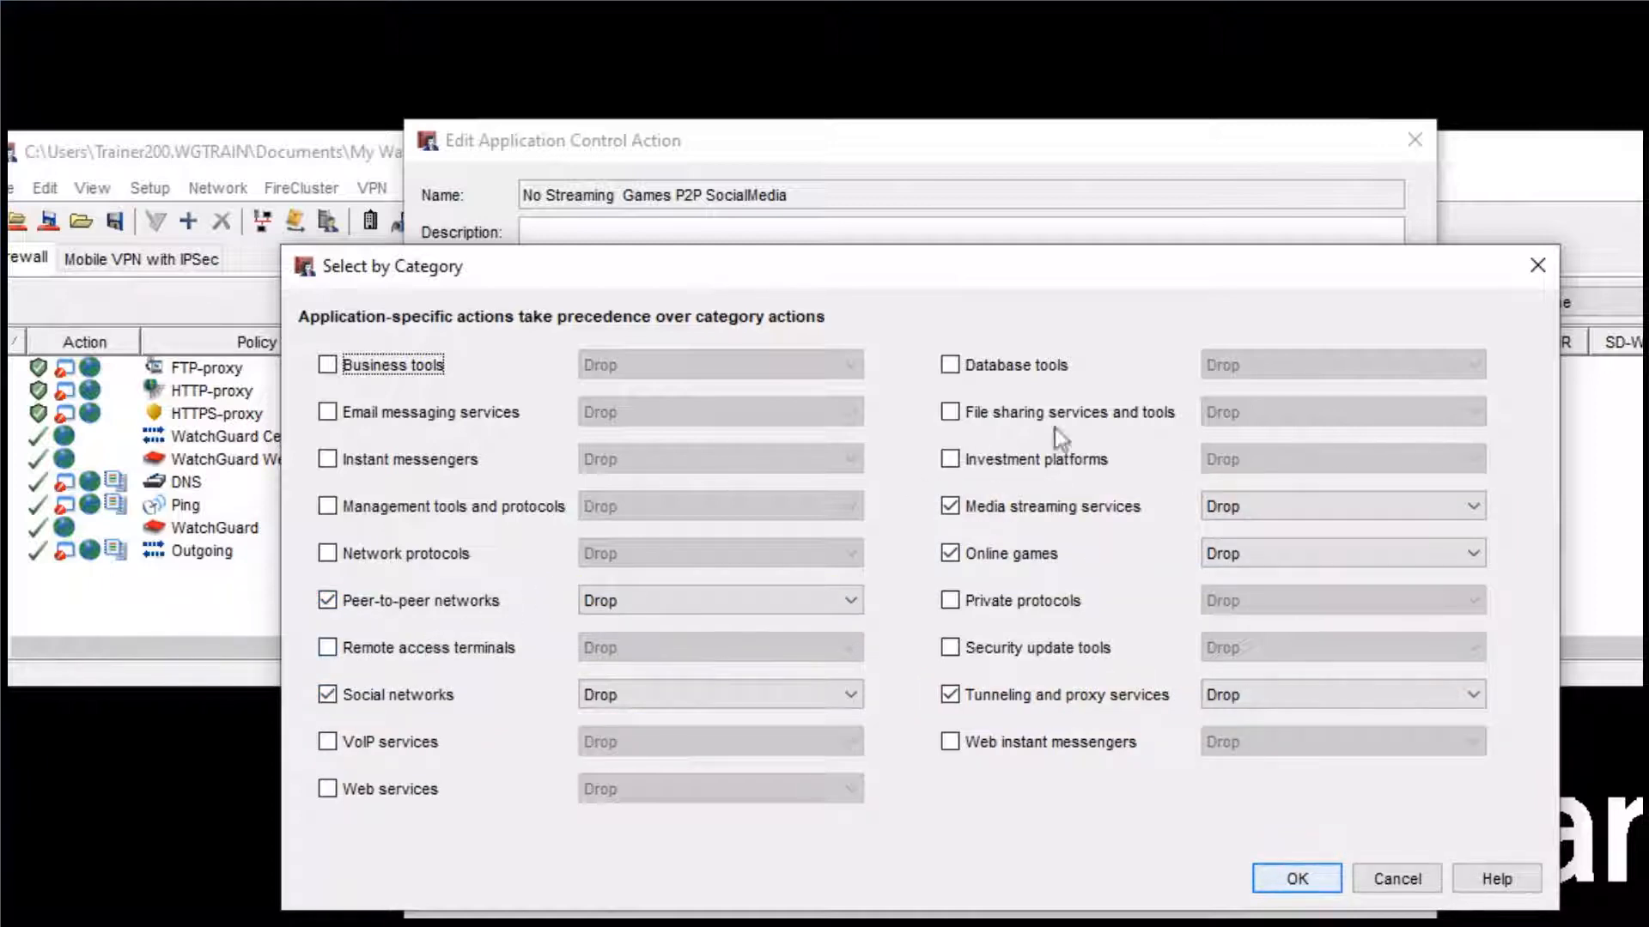
click(1535, 266)
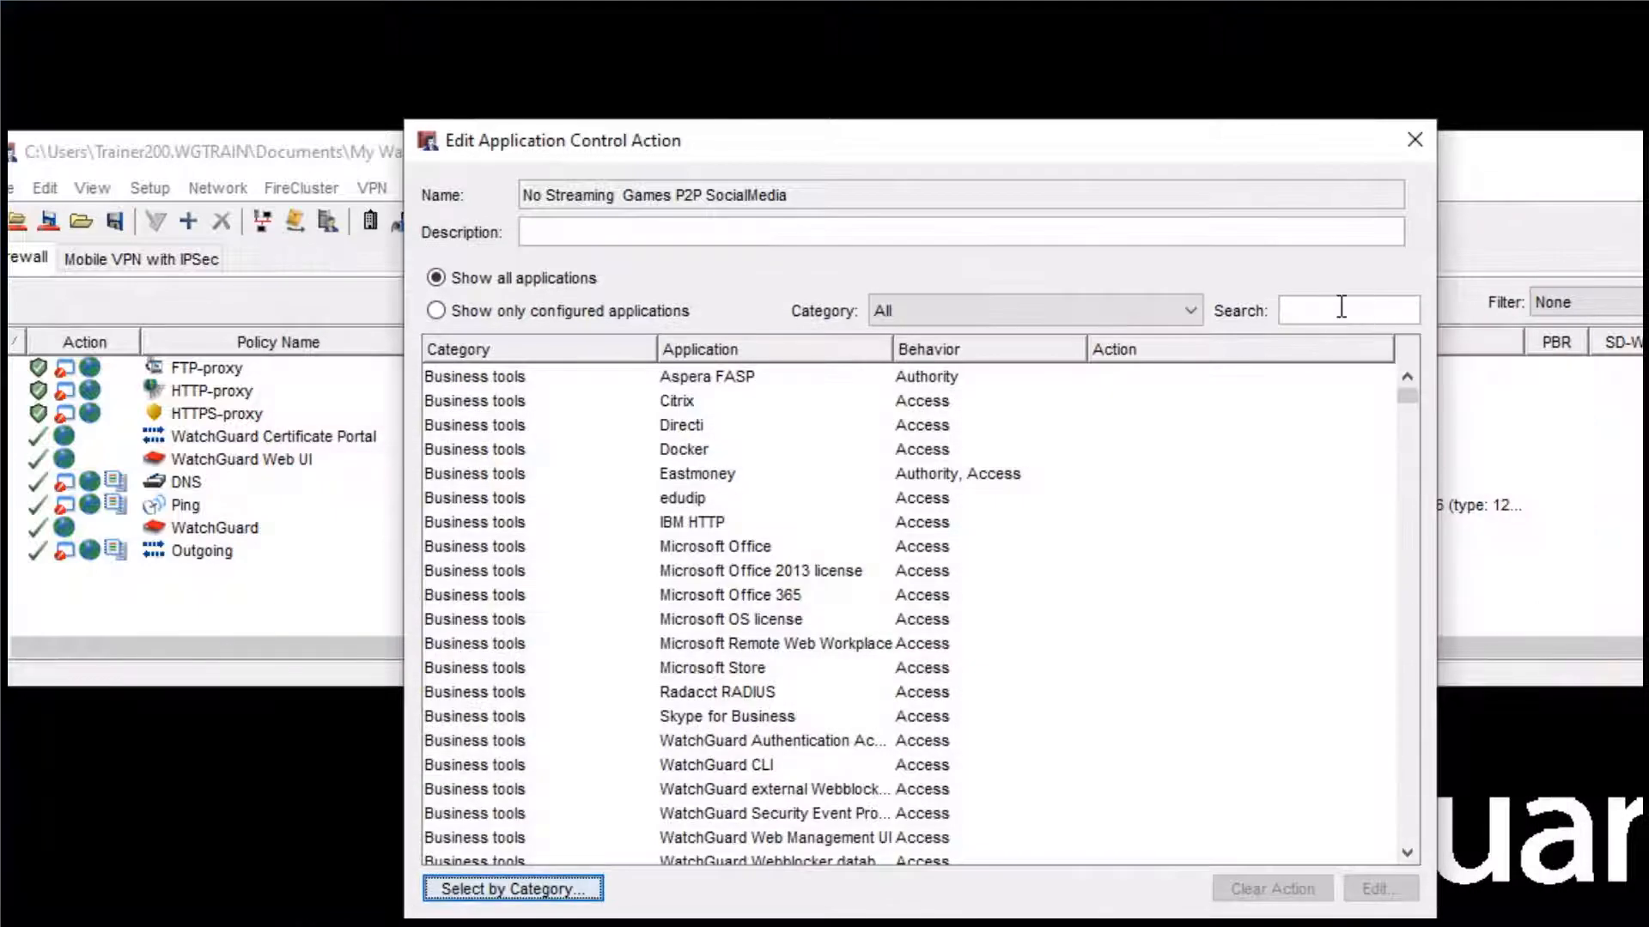
- Find Microsoft Internet Explorer by searching for "explorer" and set its action for all behaviors to Drop
click(1341, 307)
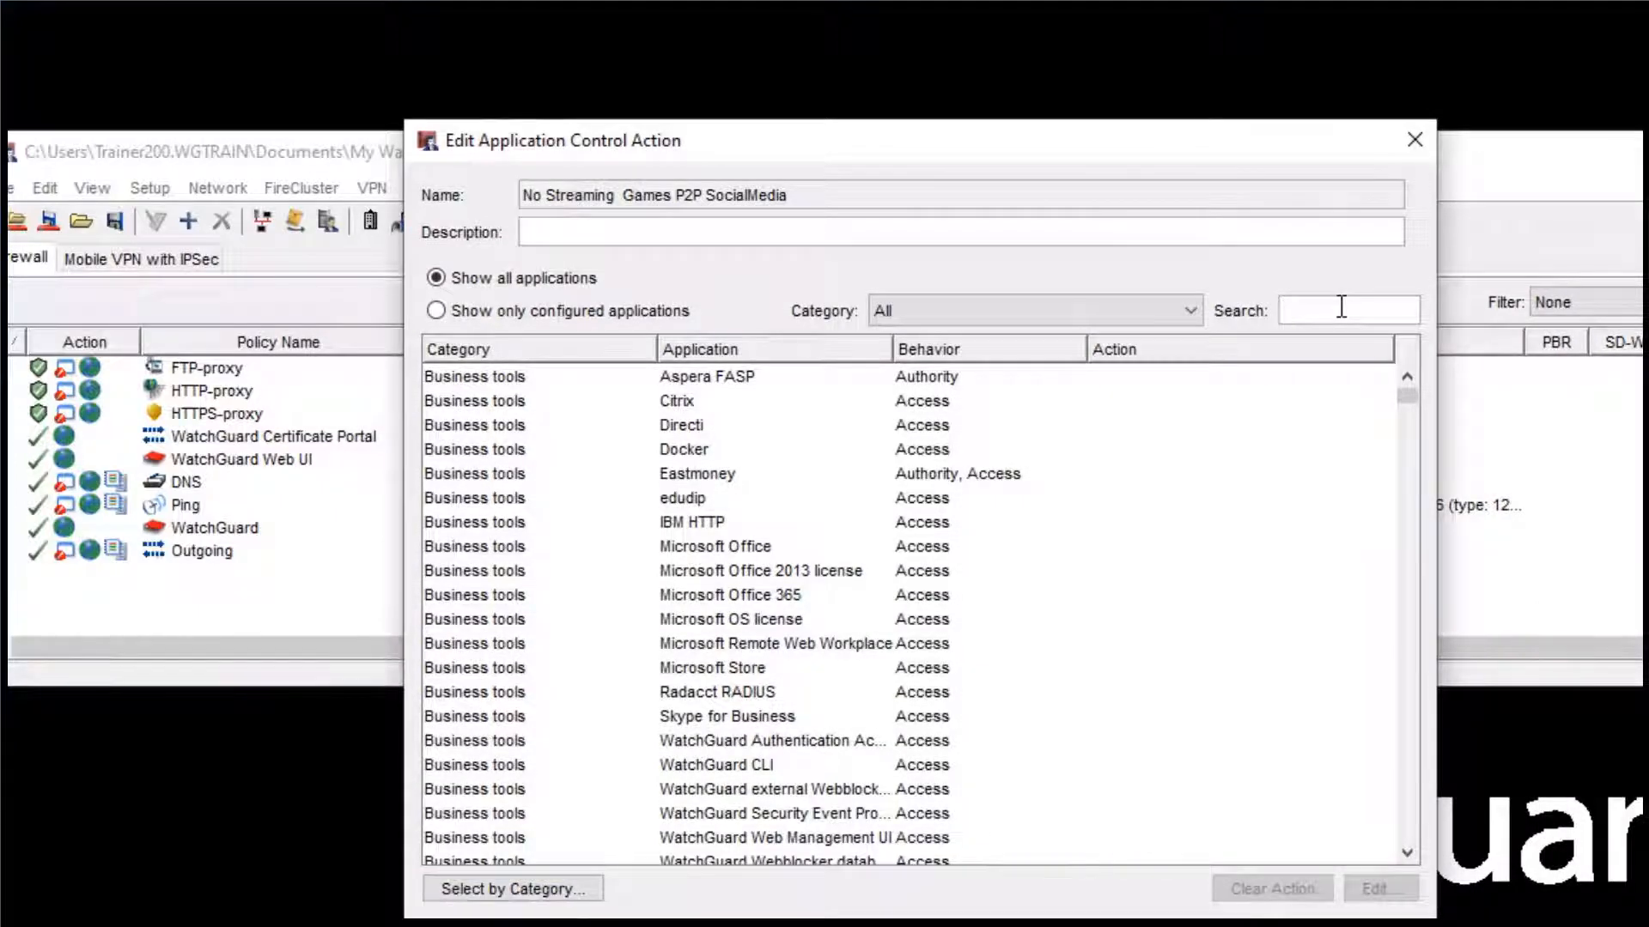
text(expl)
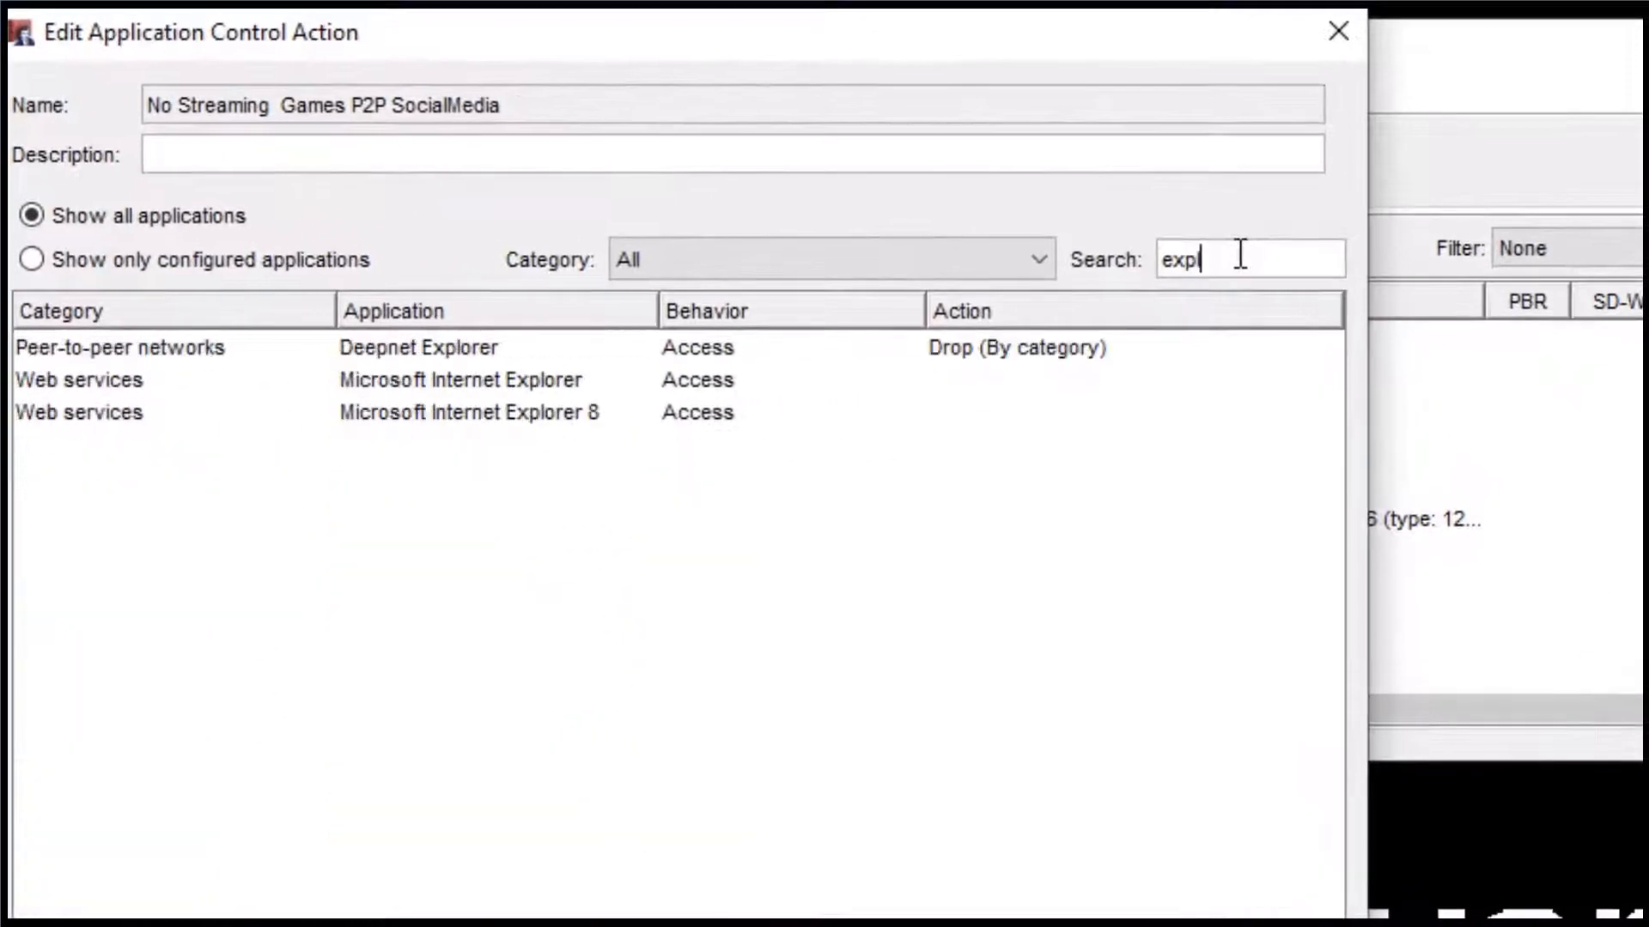
text(orer)
double_click(544, 379)
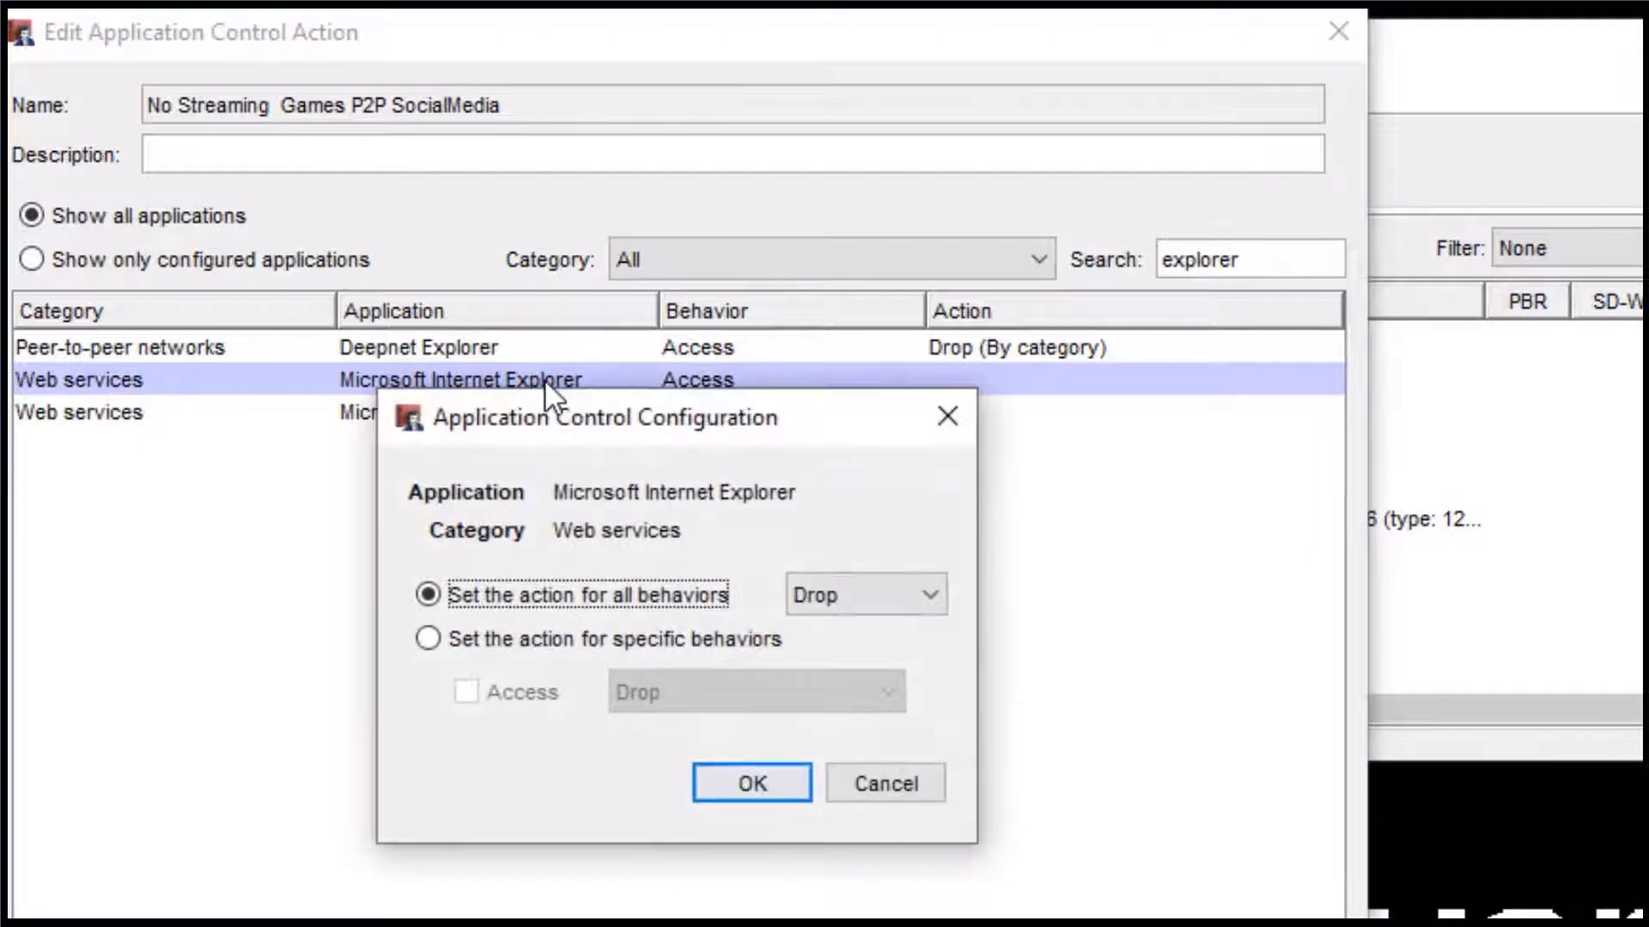
click(848, 593)
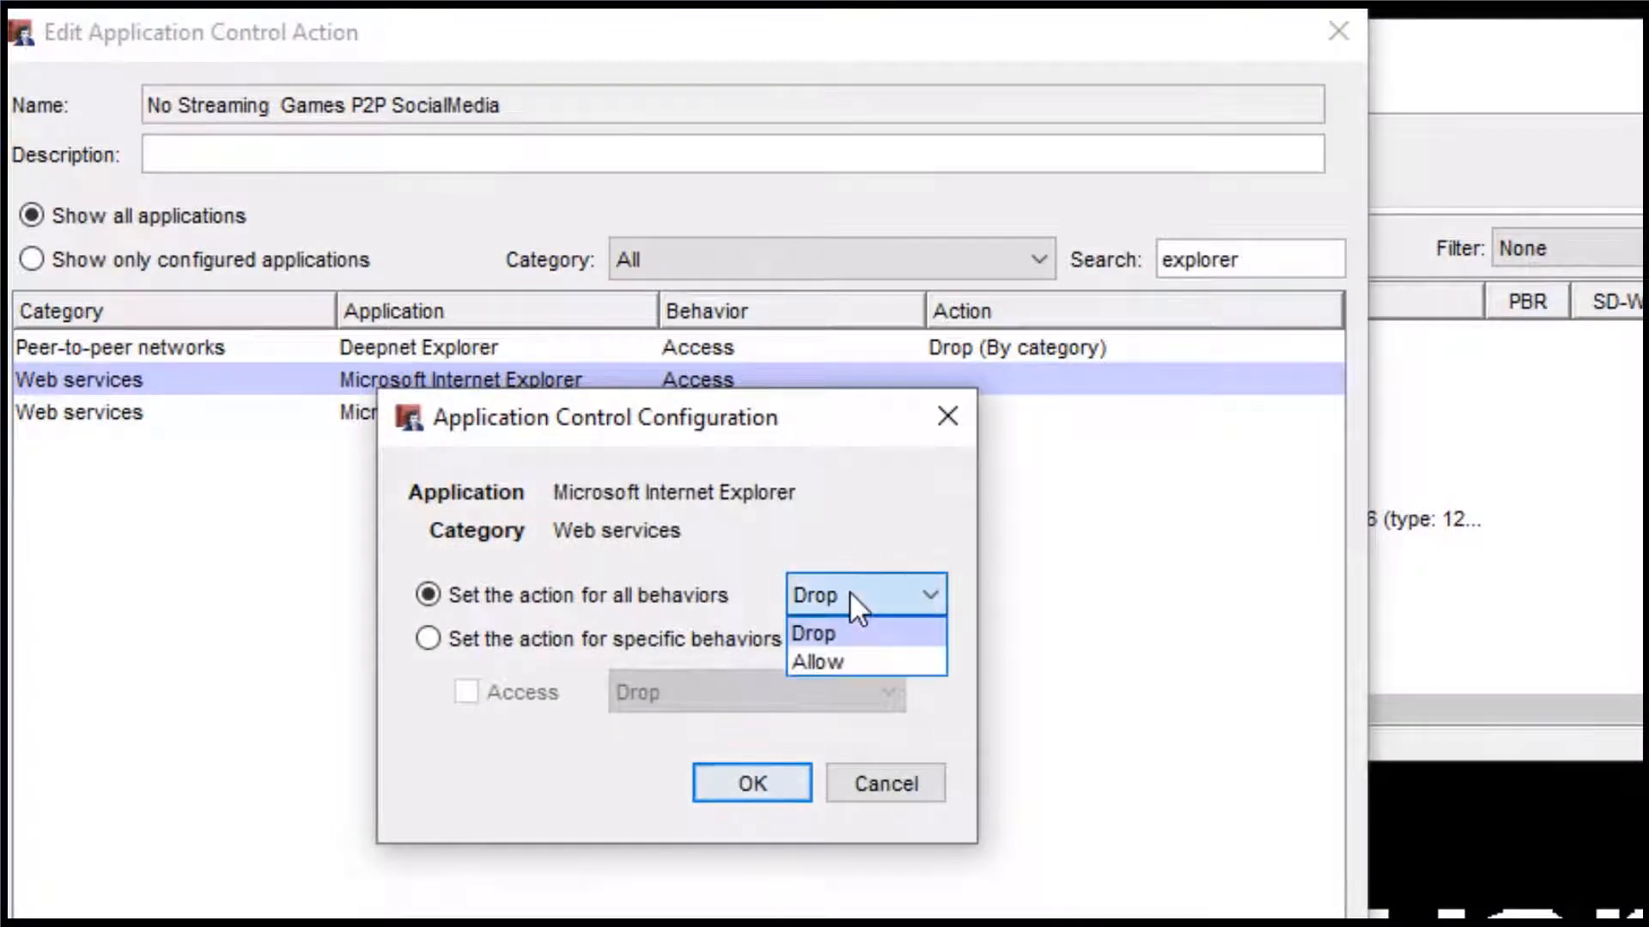
click(849, 591)
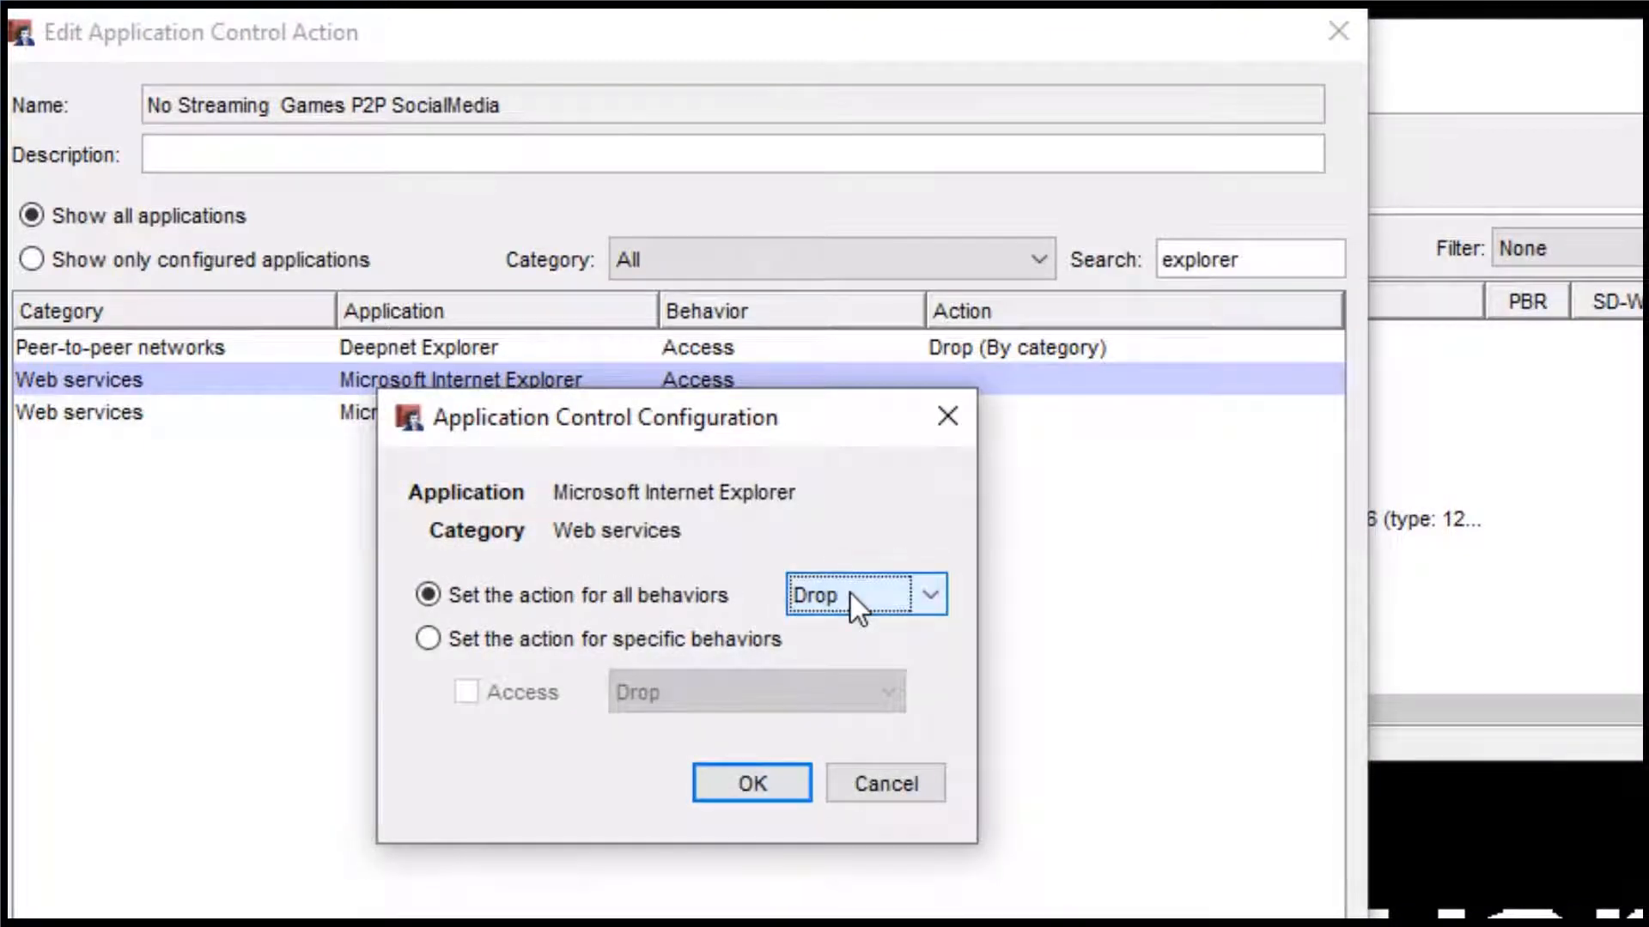
click(760, 778)
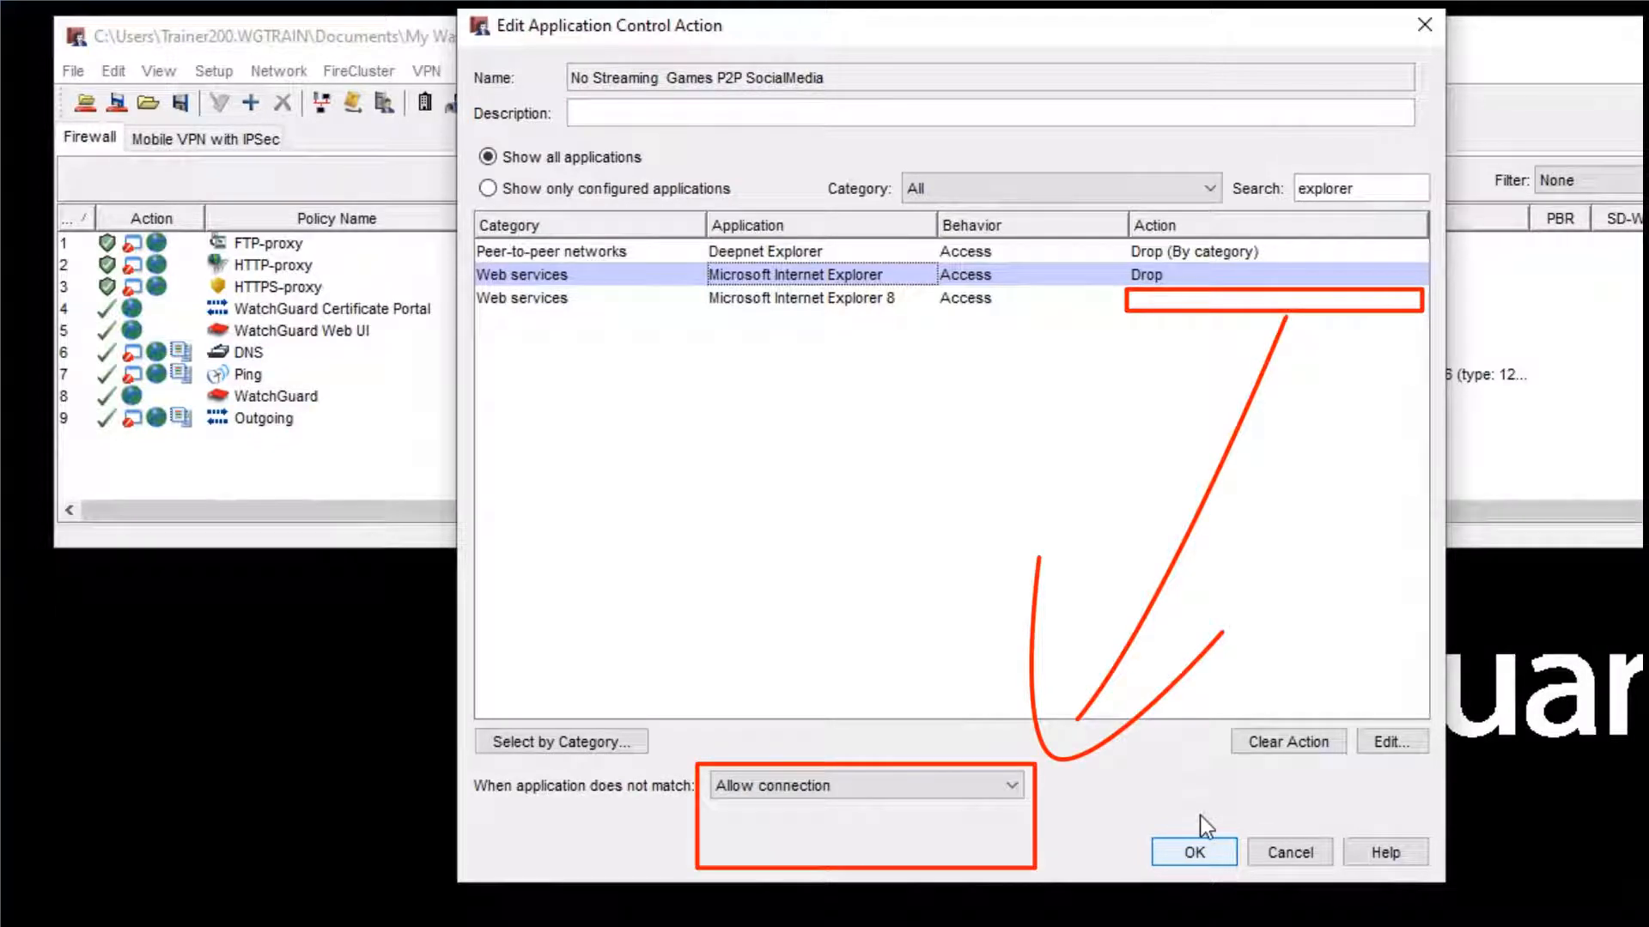
- Review the options for applications that do not match, keep Allow connection, and accept the edited action
click(958, 782)
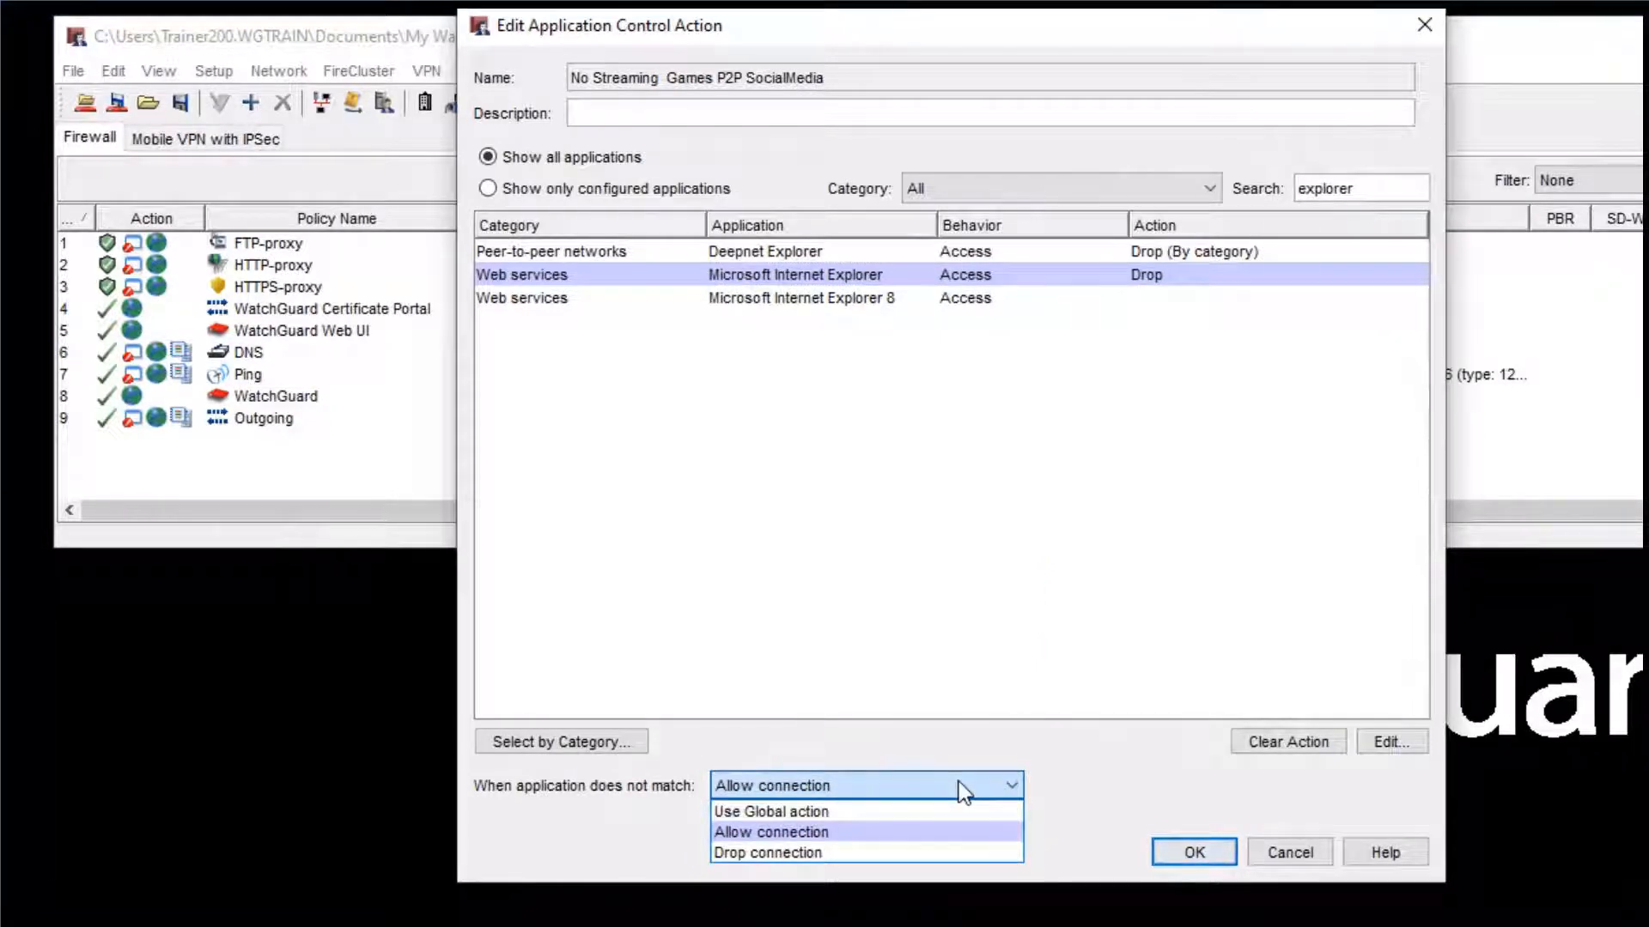
click(958, 782)
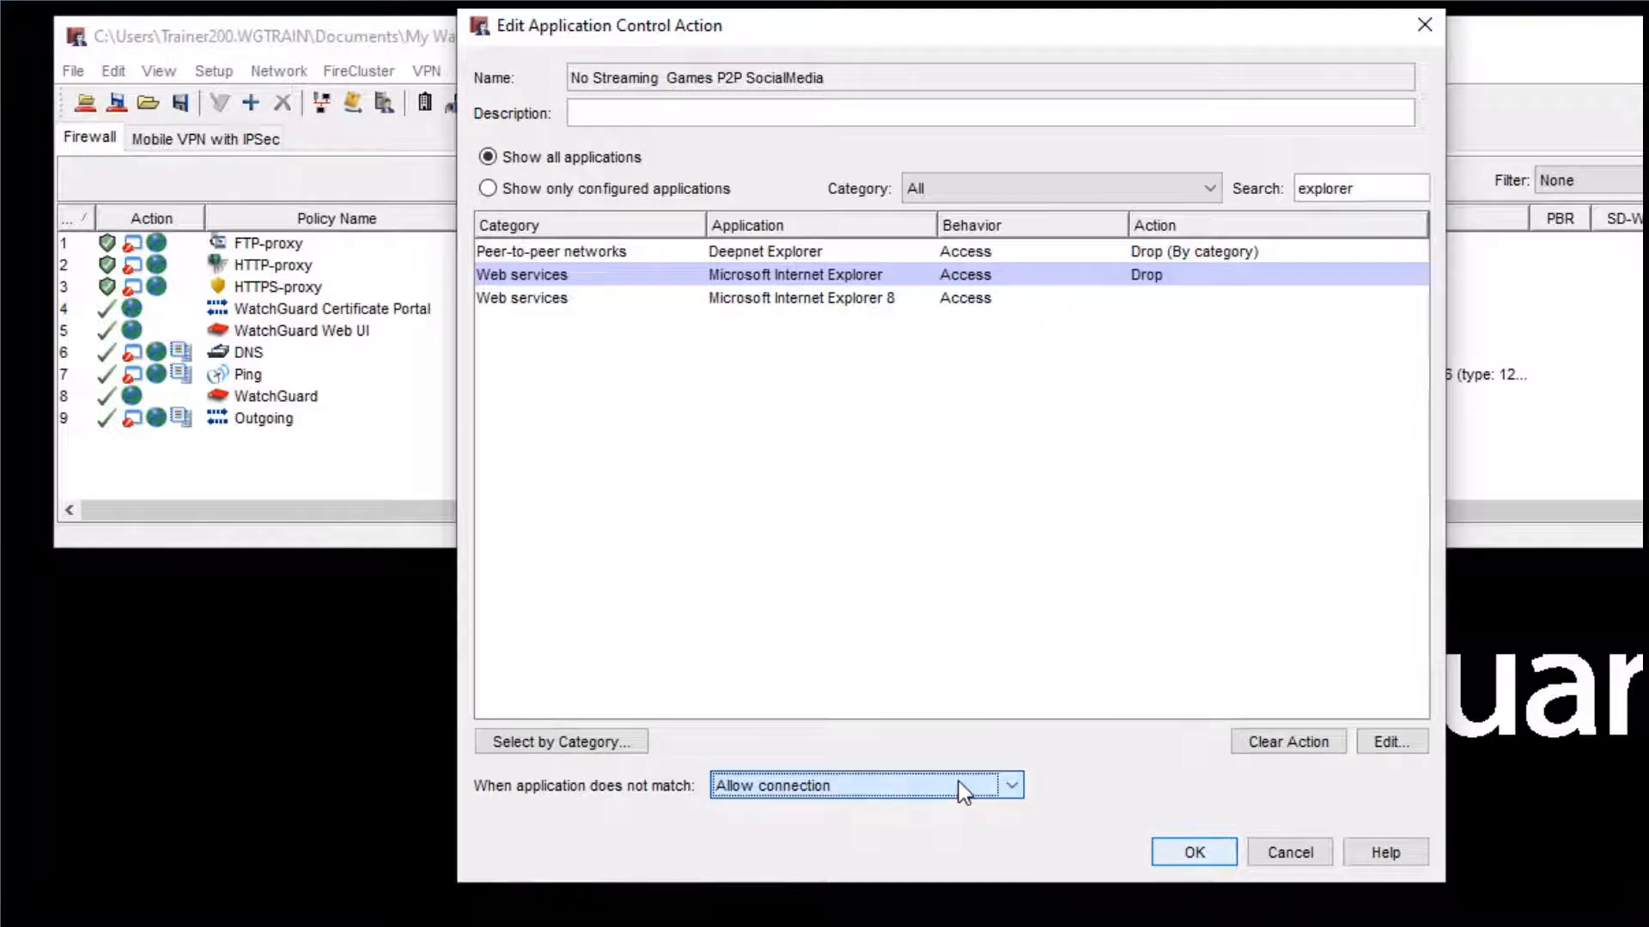
click(1196, 853)
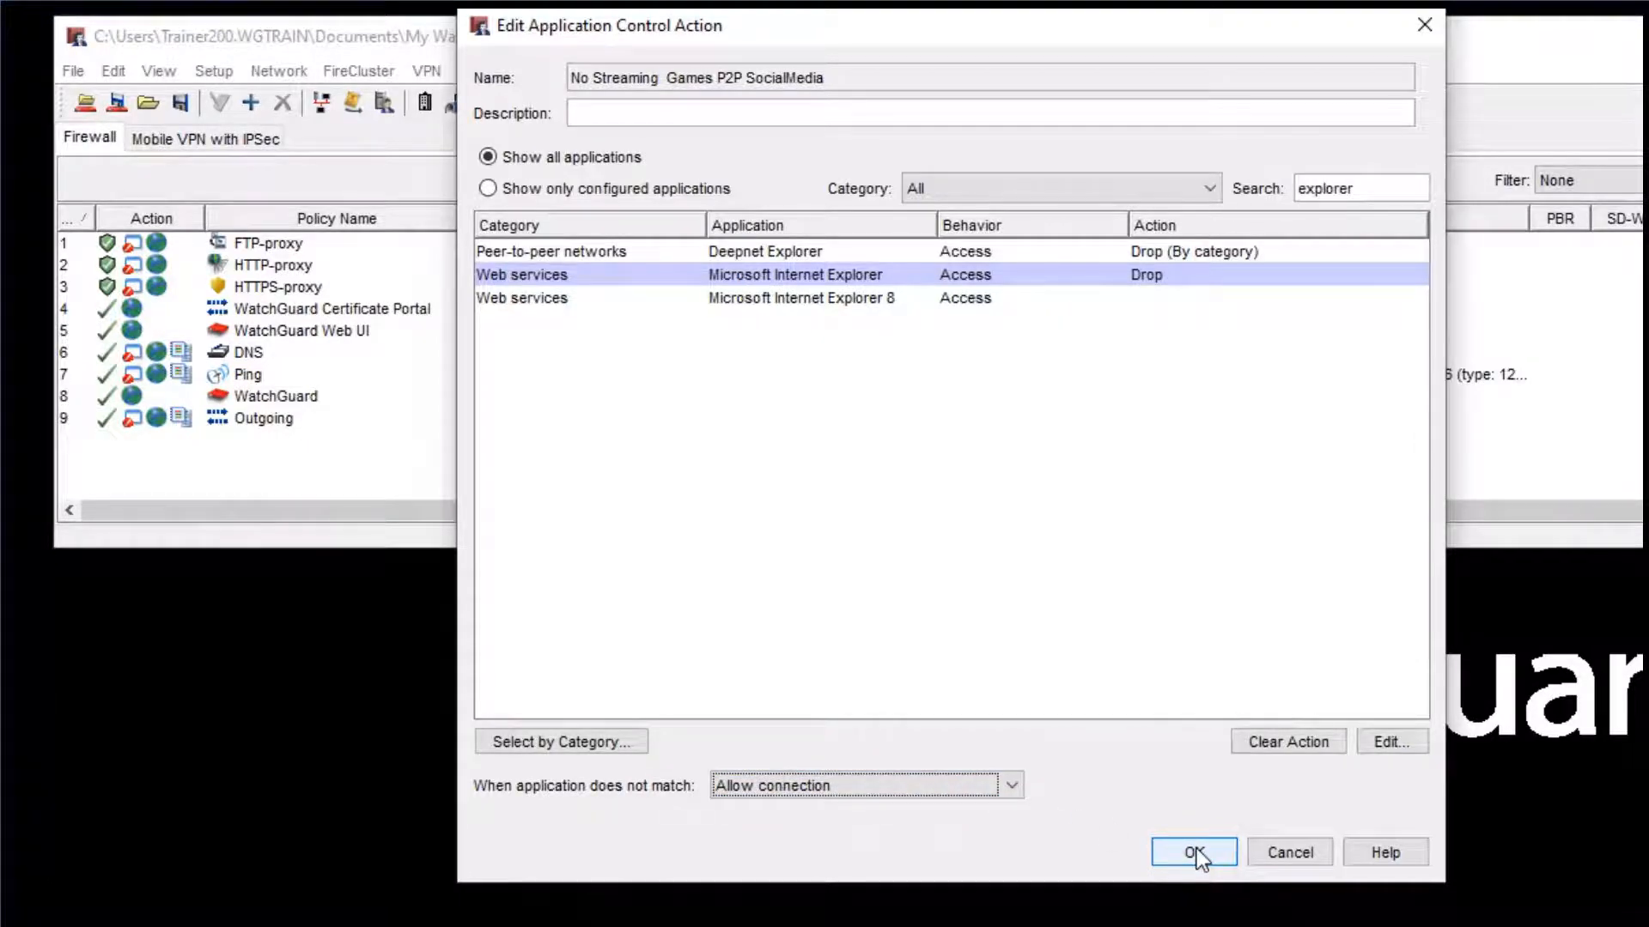
click(1197, 848)
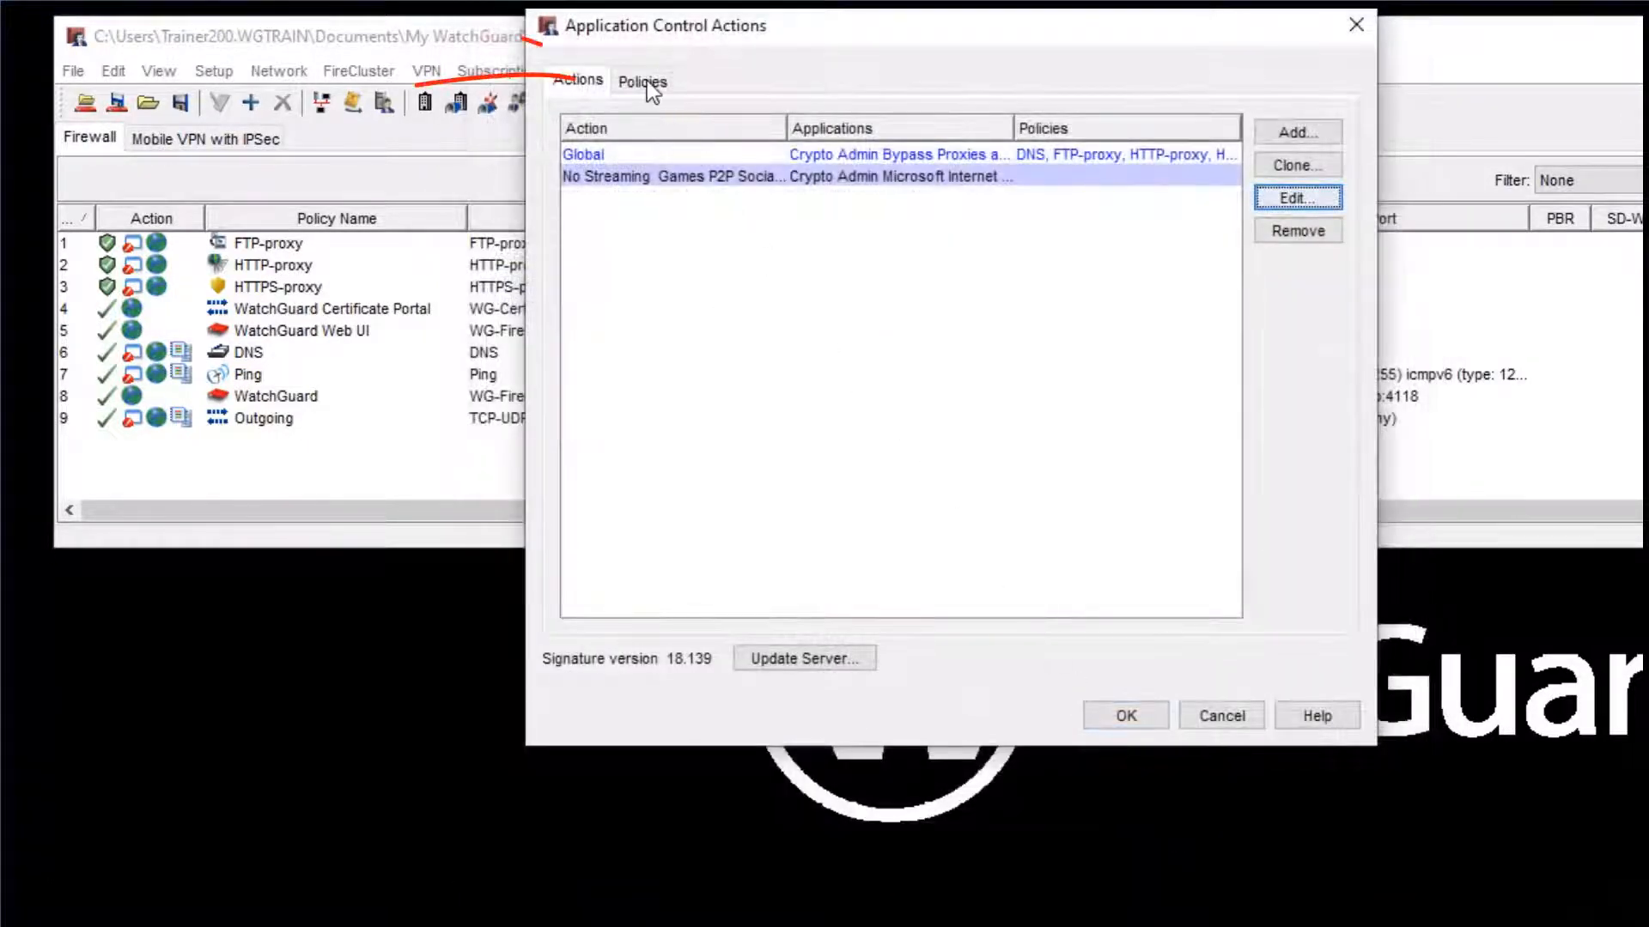
- Assign the No Streaming Games P2P SocialMedia action to the HTTP-proxy, HTTPS-proxy and Outgoing policies, and save the configuration
click(647, 80)
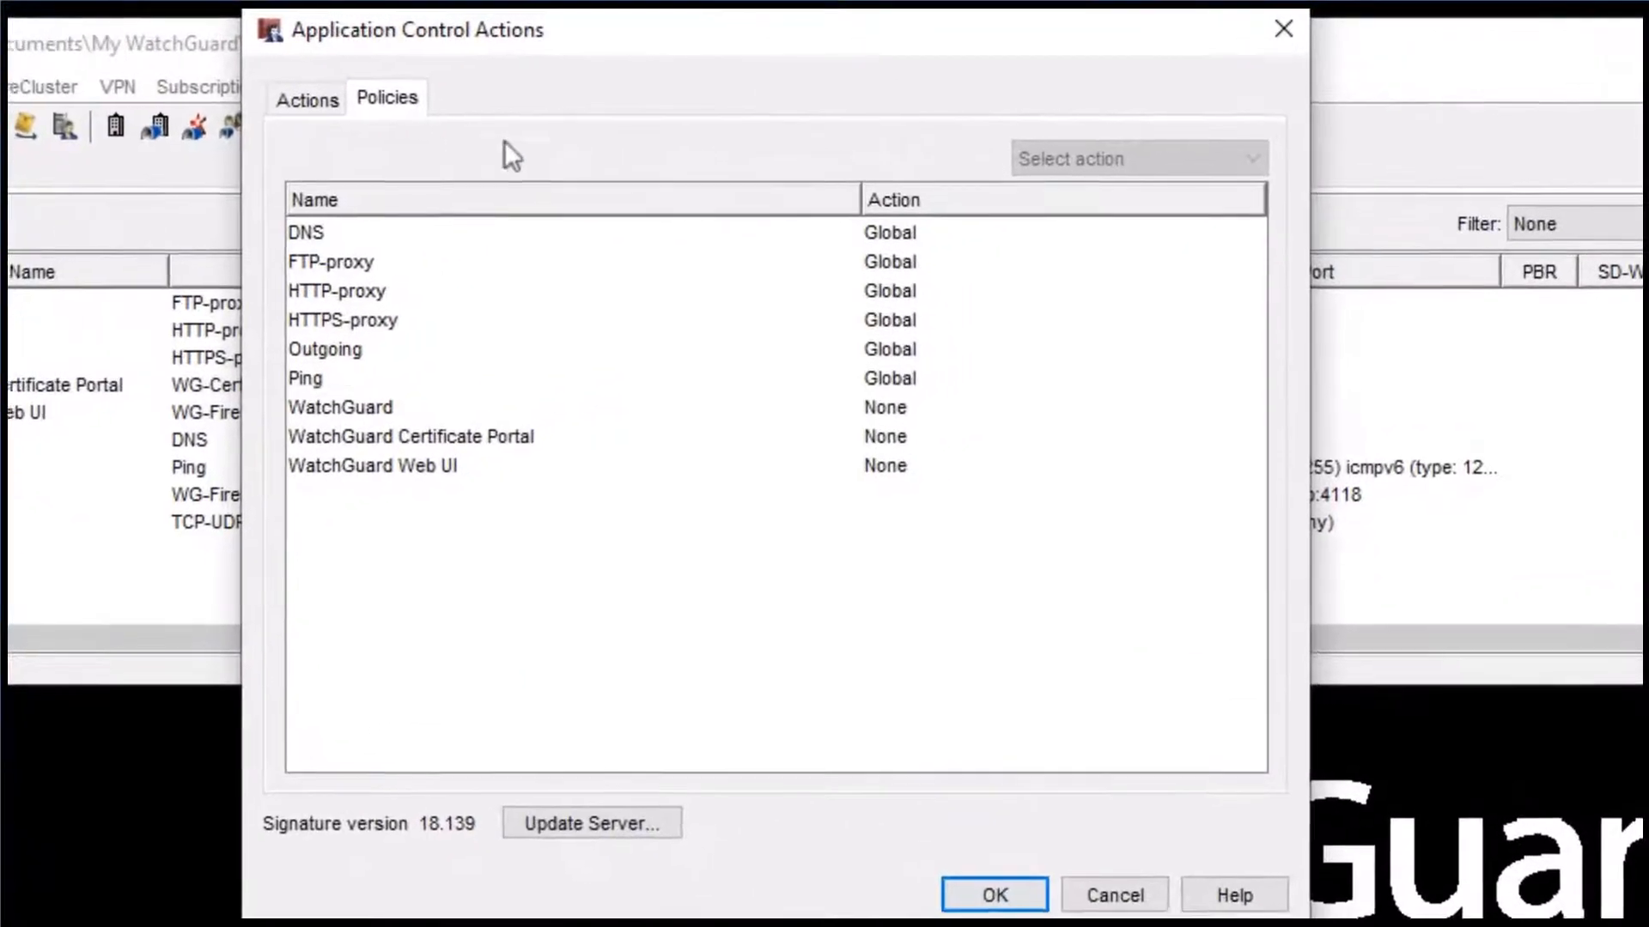
click(889, 291)
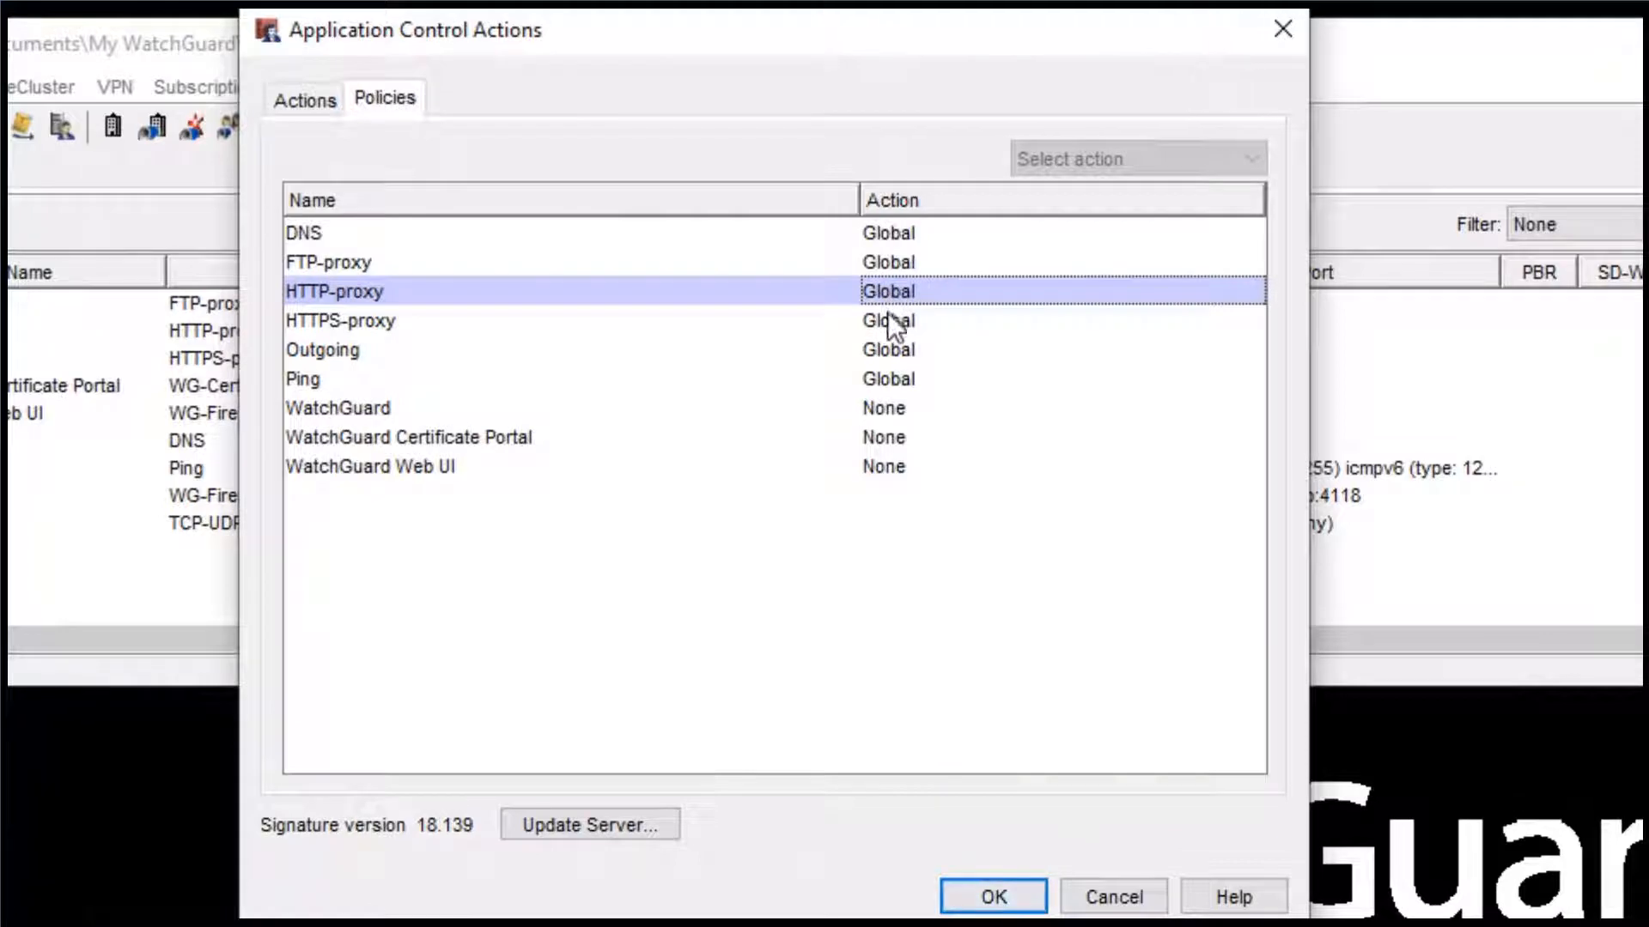
ctrl+click(888, 311)
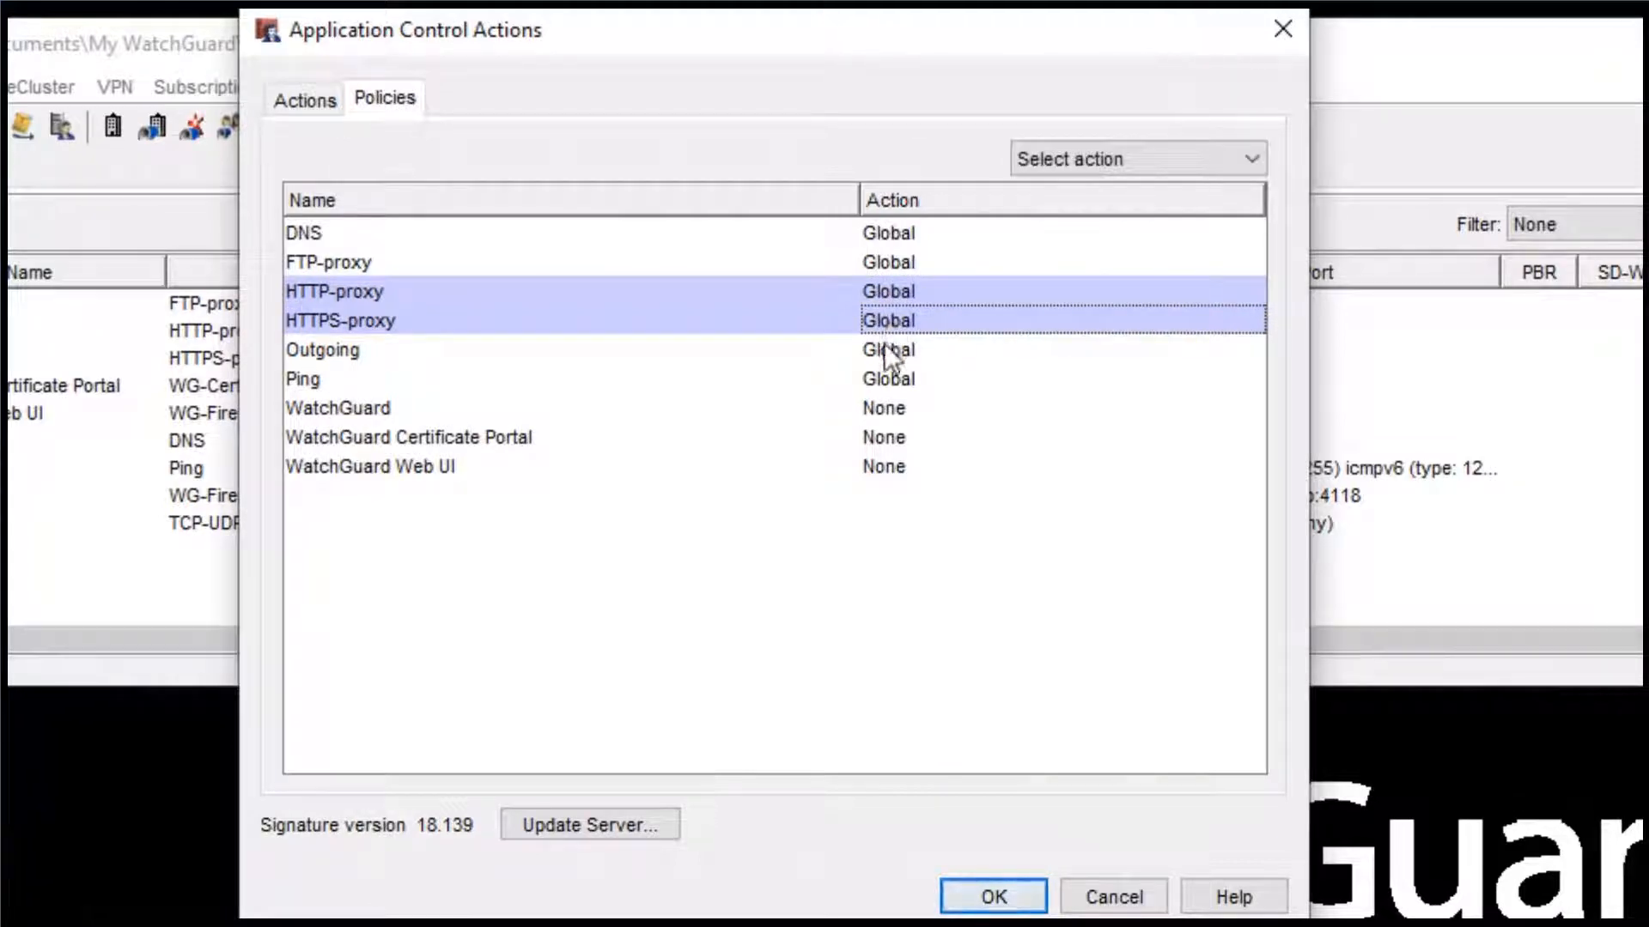
ctrl+click(884, 343)
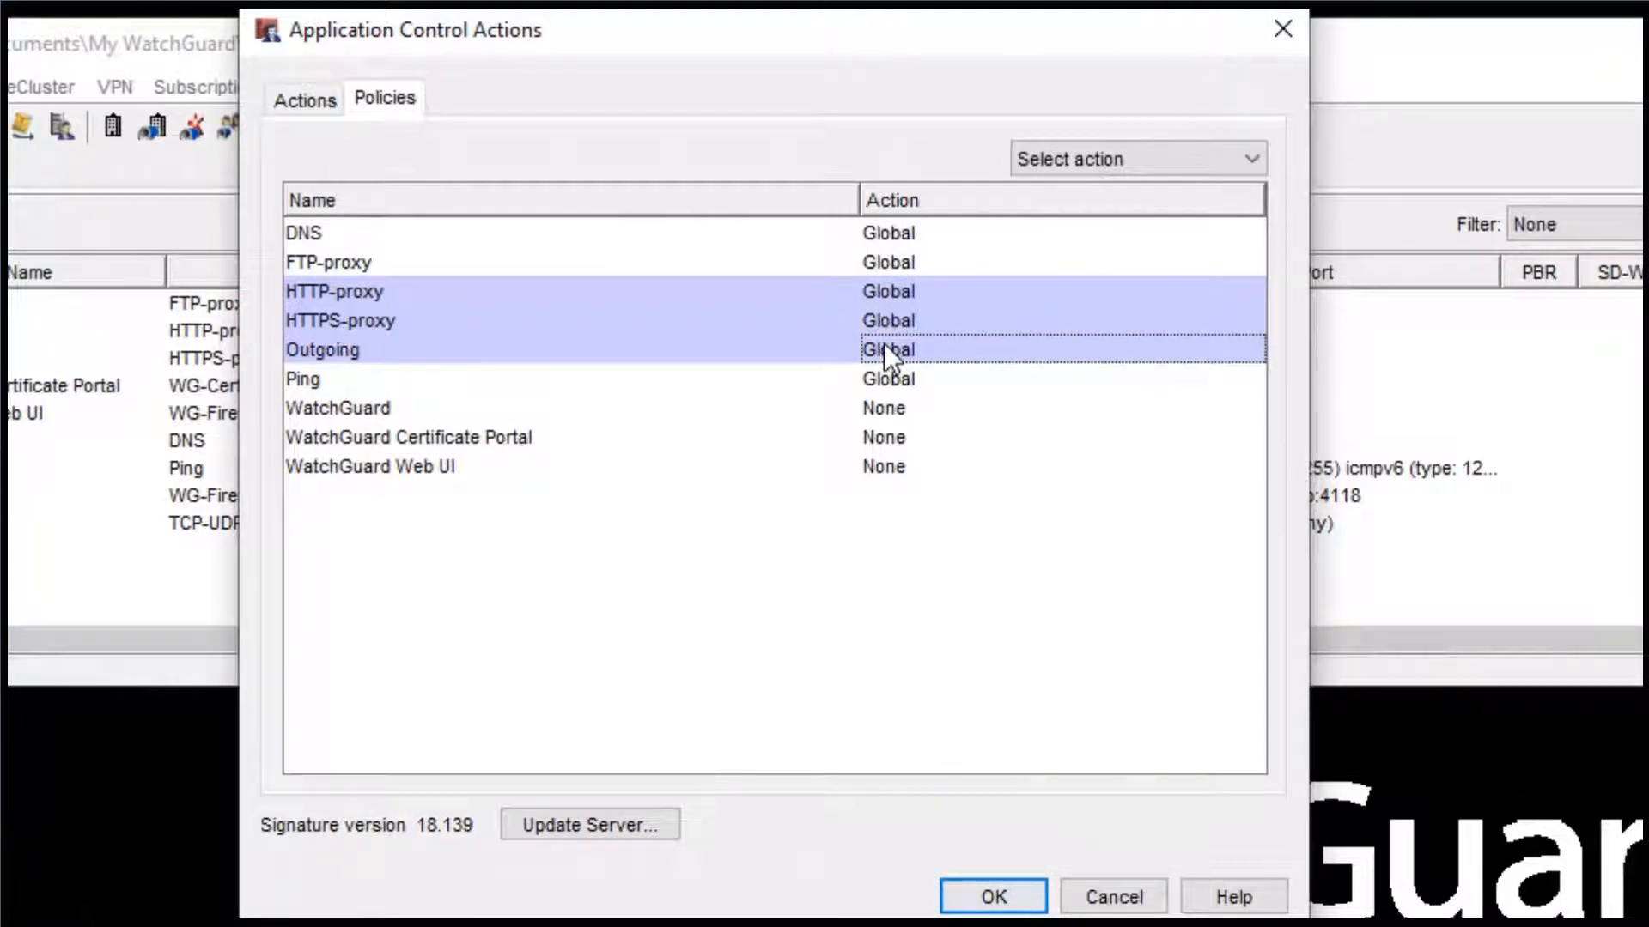
click(1111, 160)
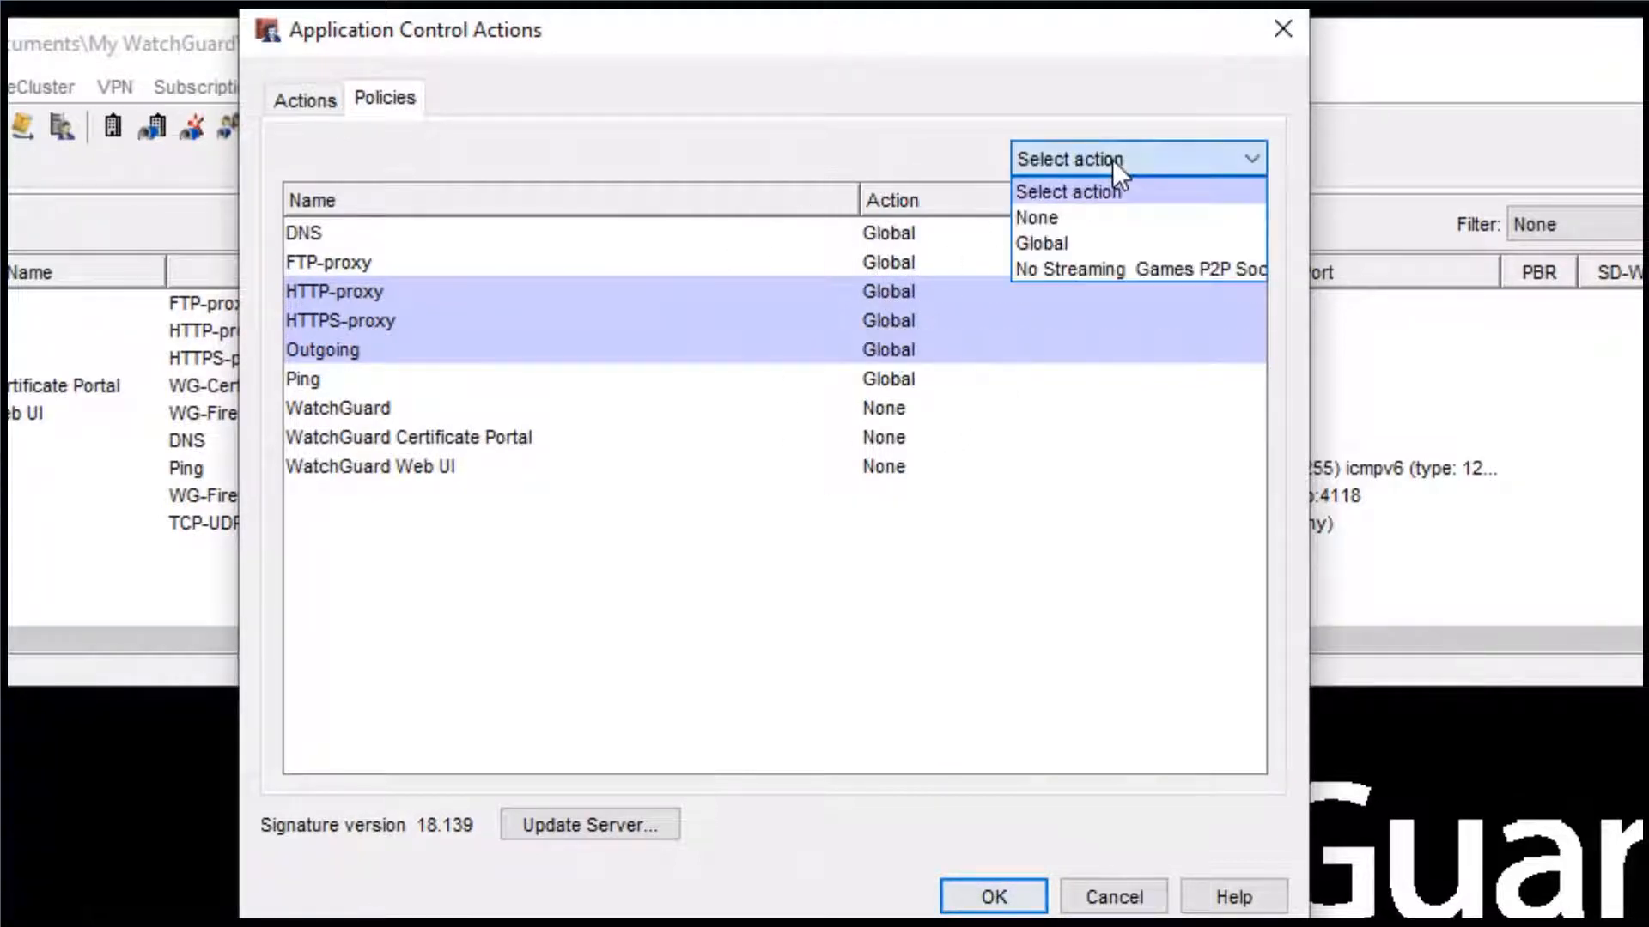
click(1089, 271)
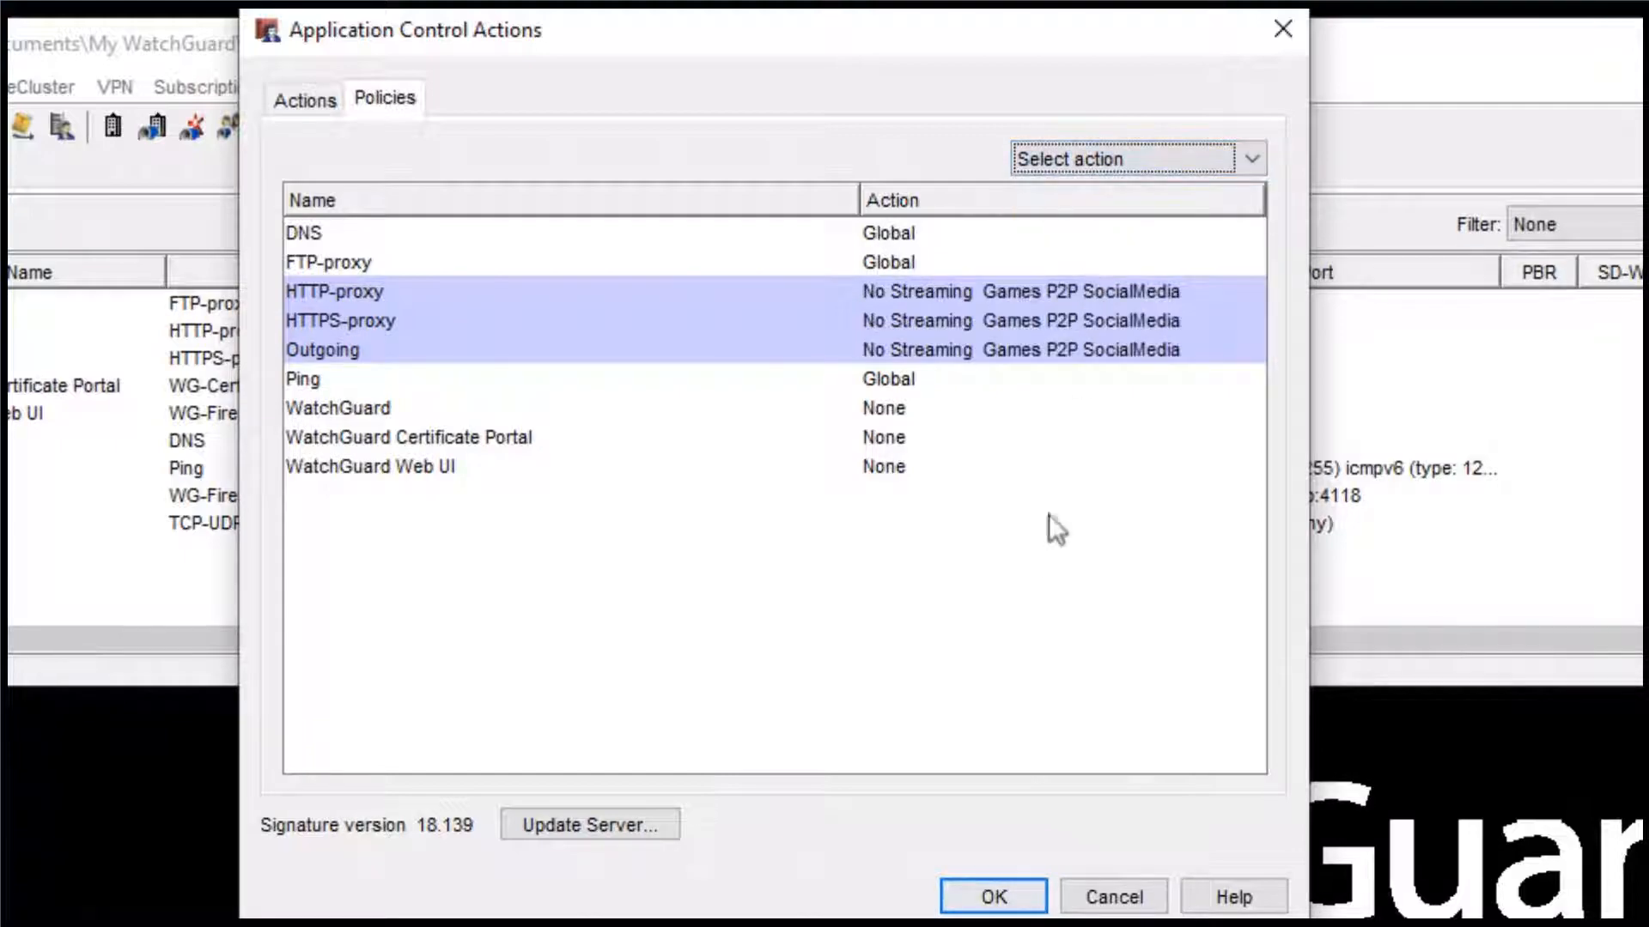
click(994, 898)
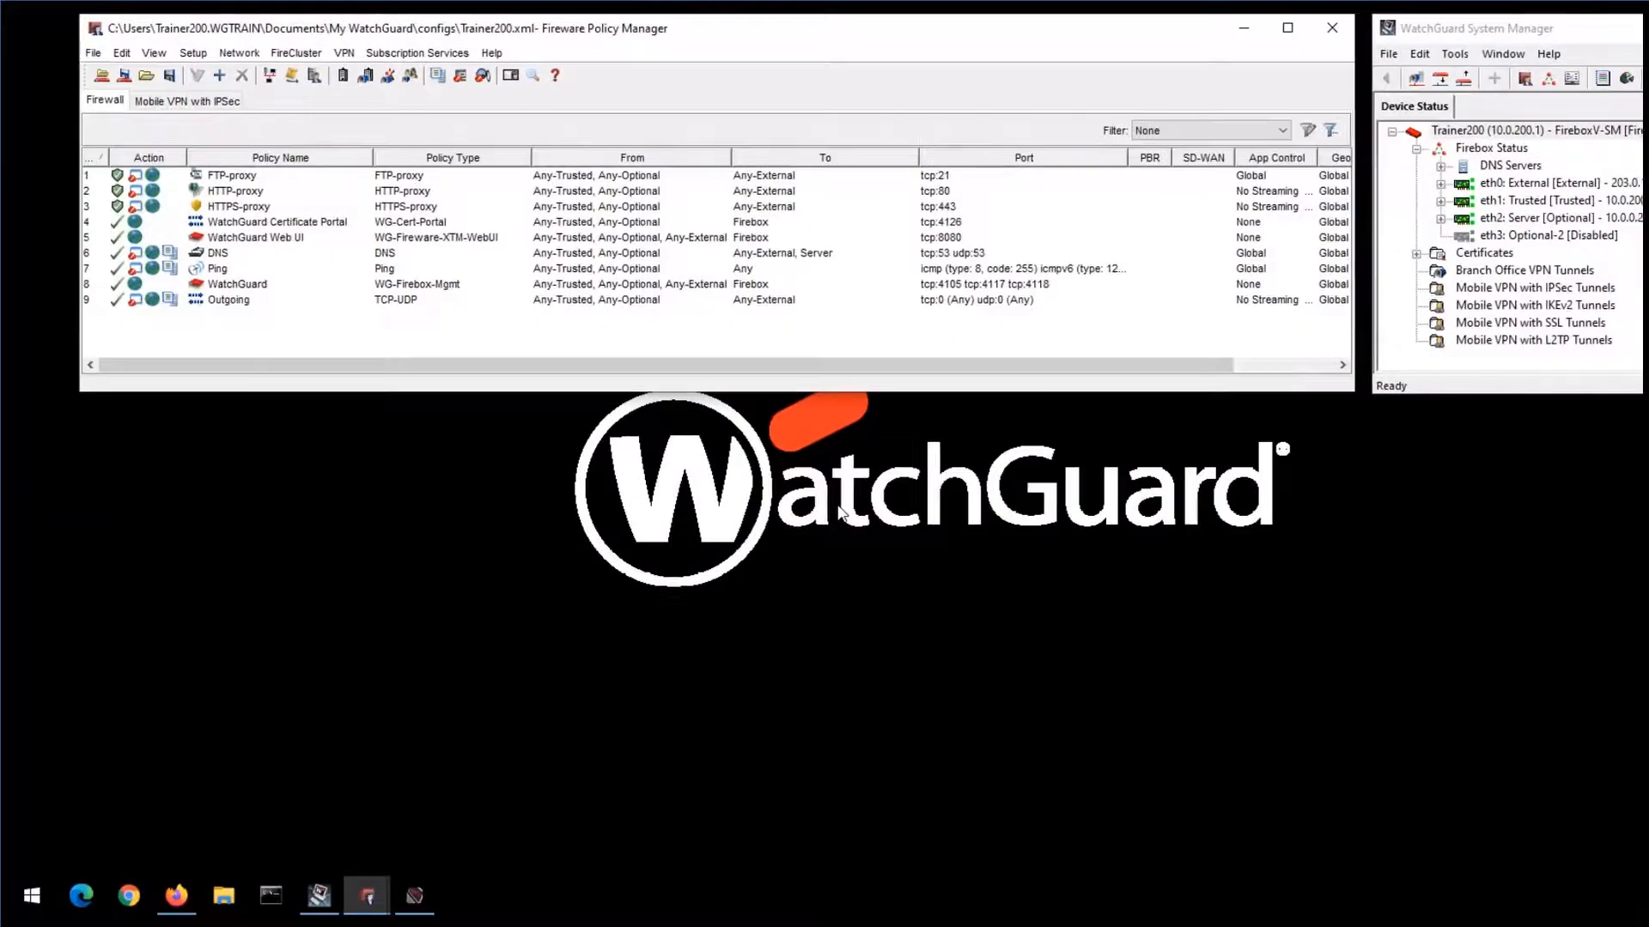
click(123, 77)
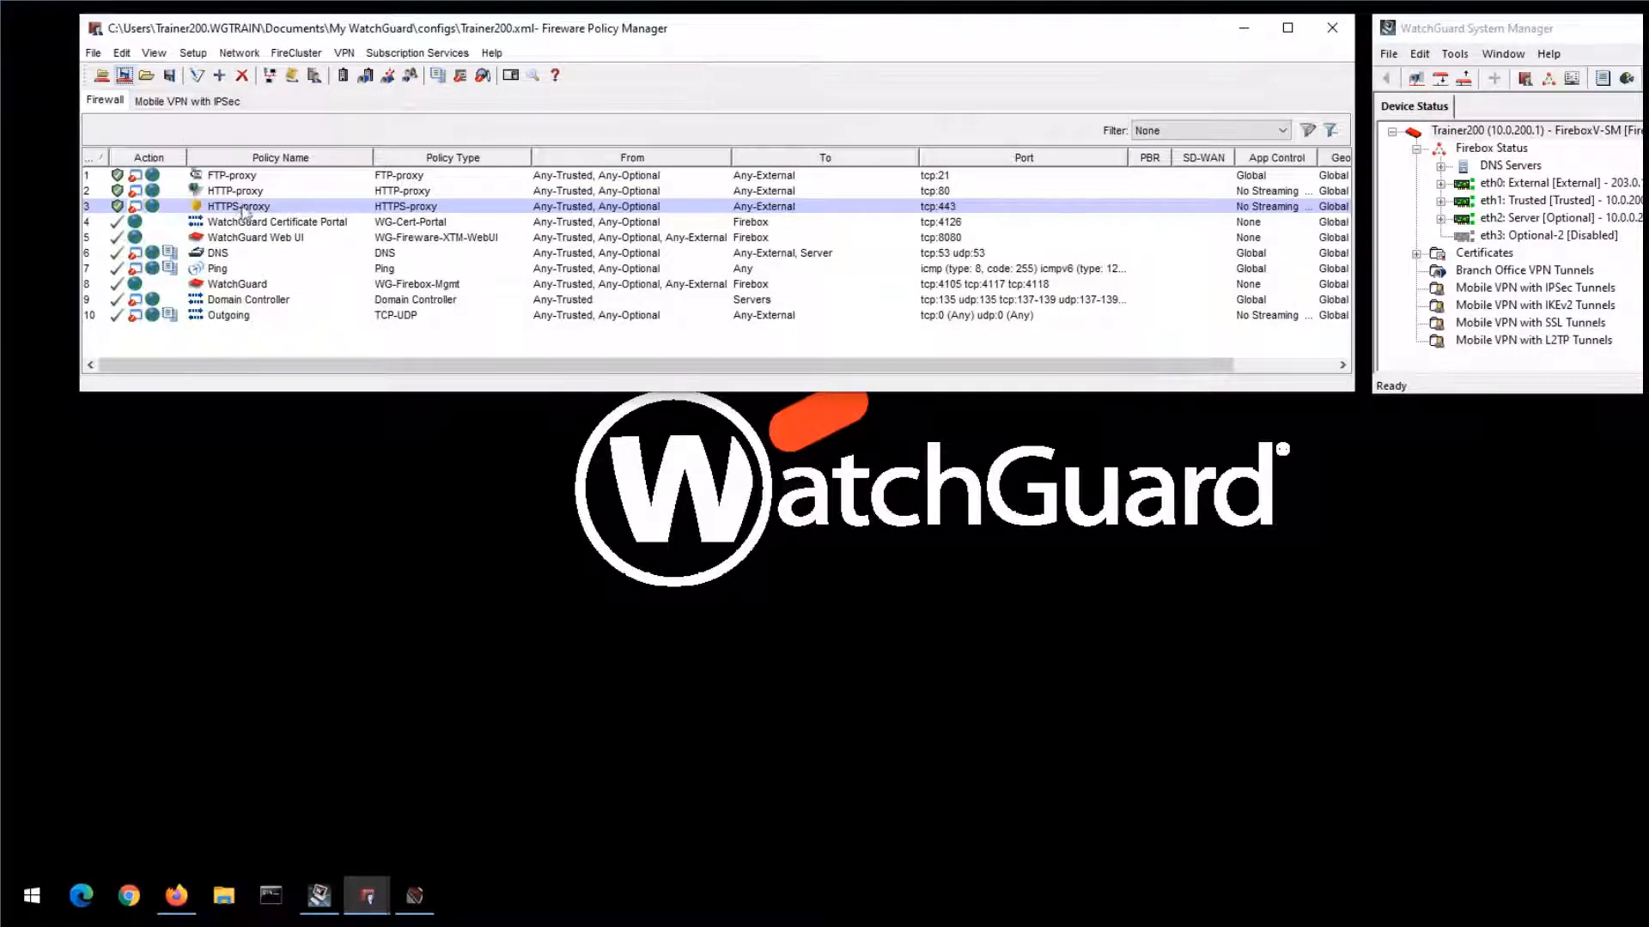
- Open the DNS policy's properties and view its logging settings
click(223, 251)
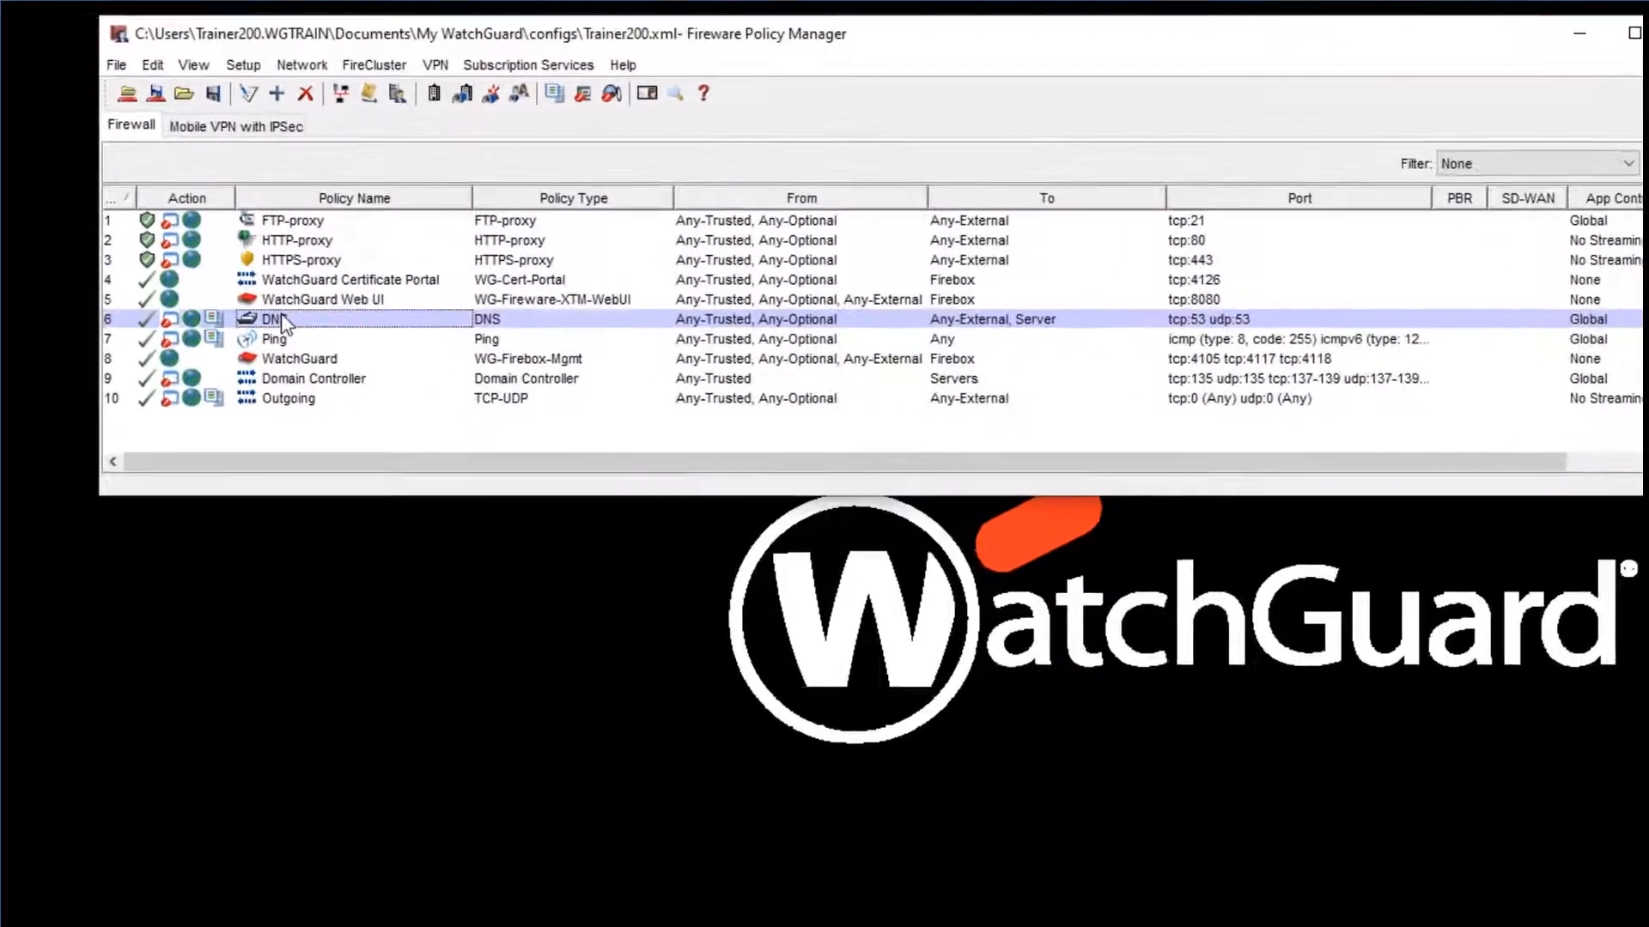
double_click(284, 325)
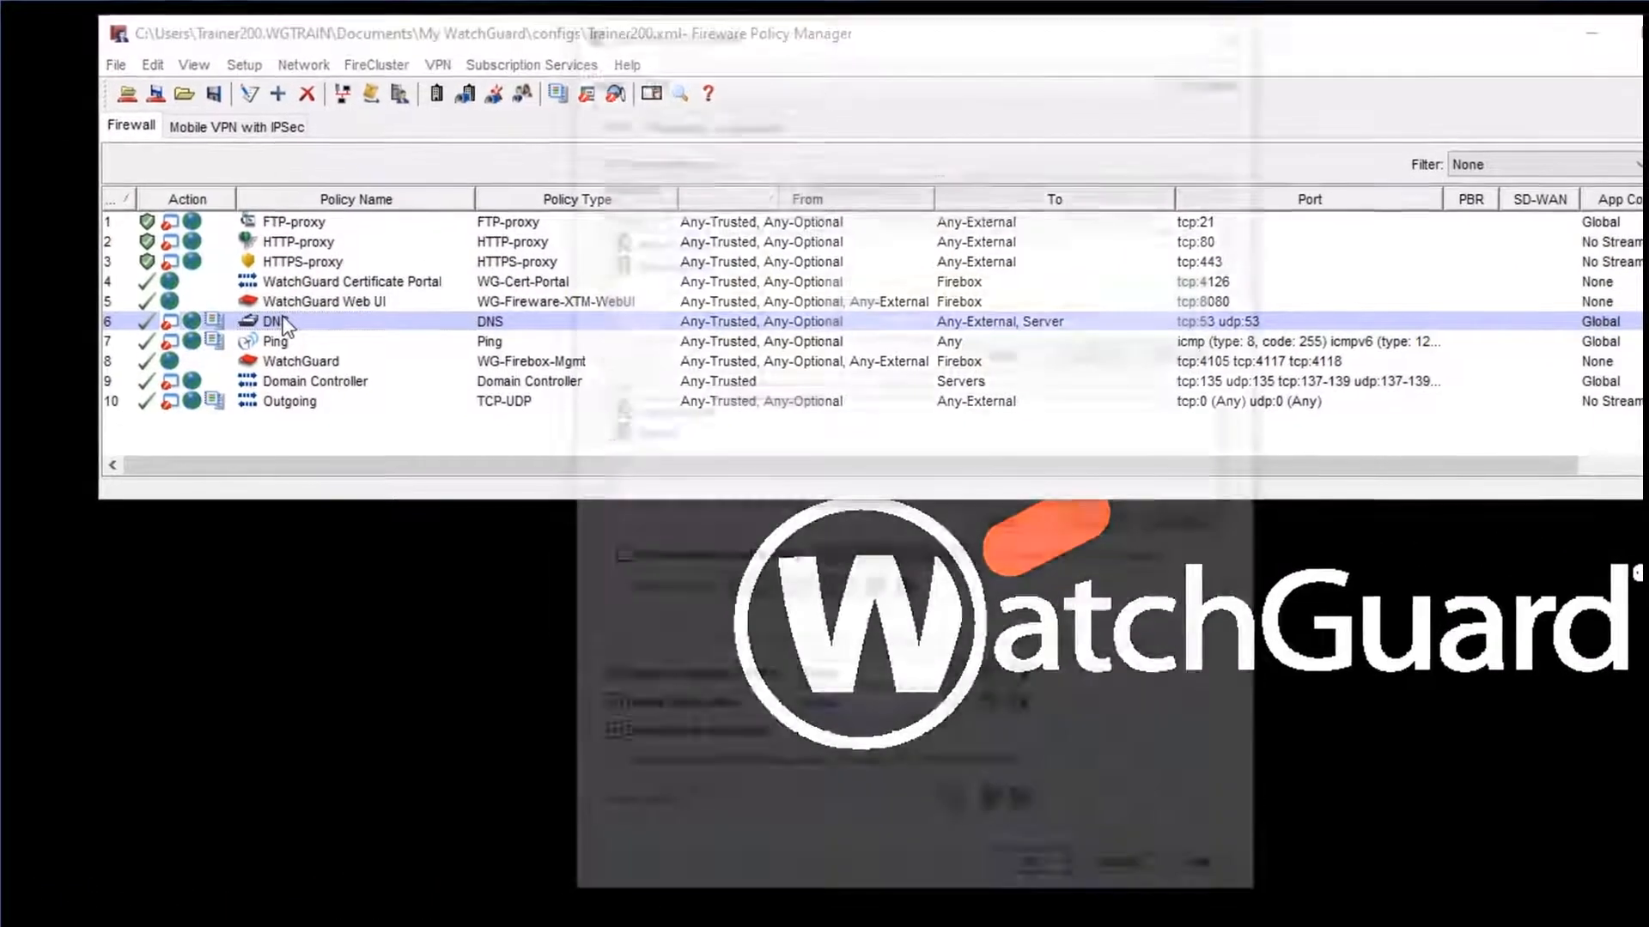
click(634, 98)
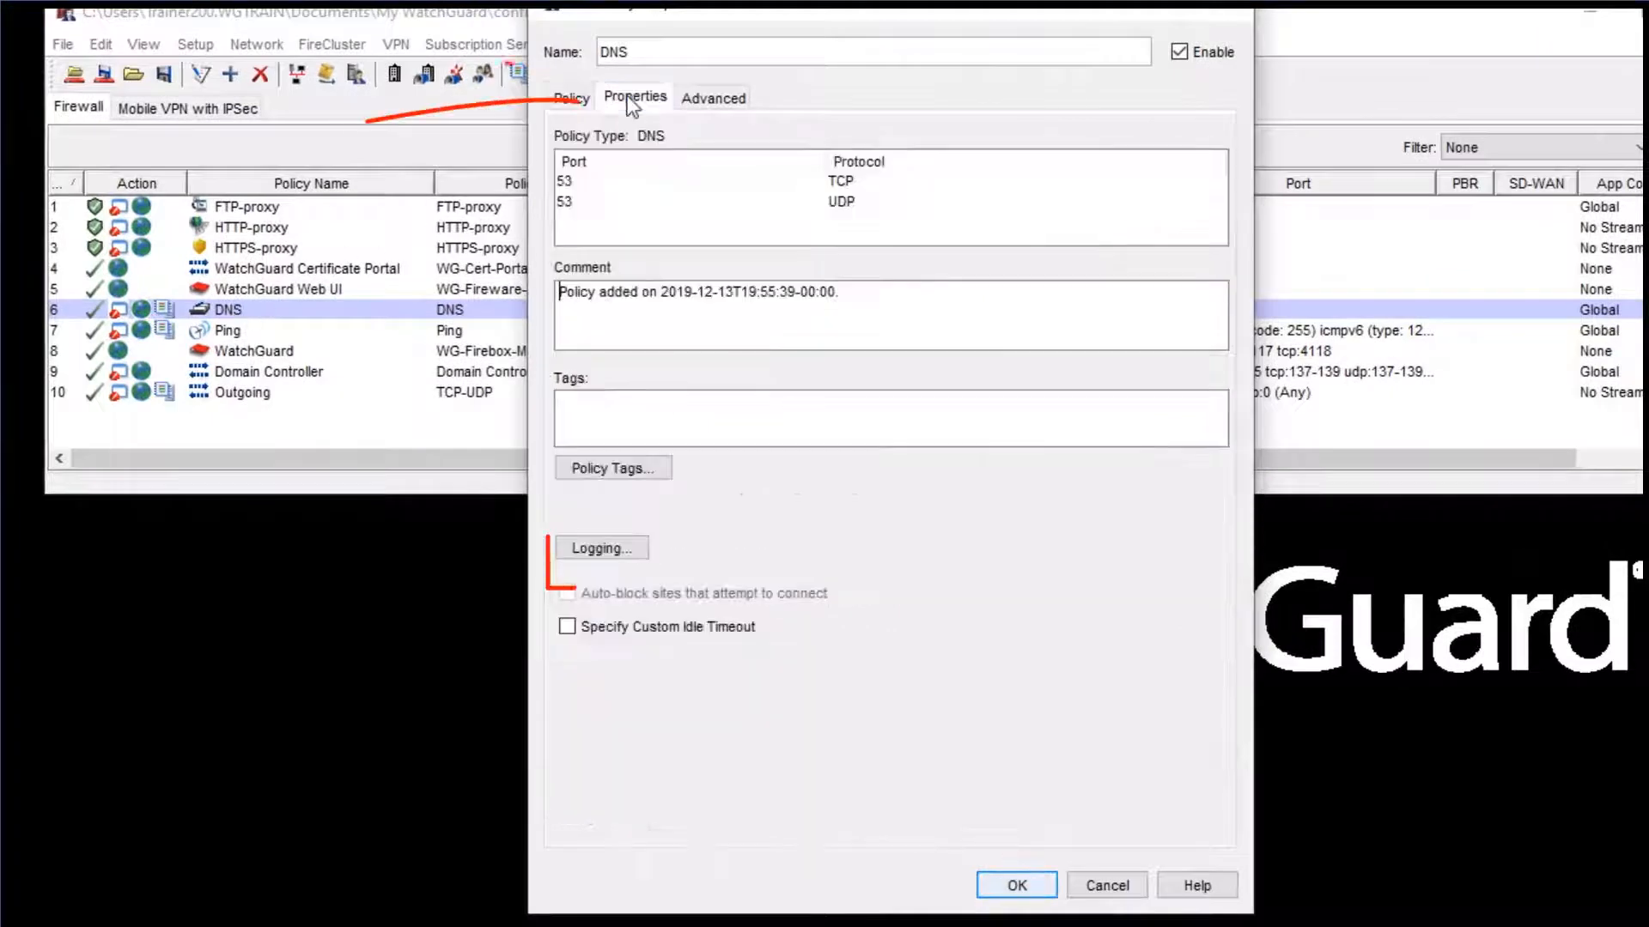
click(600, 548)
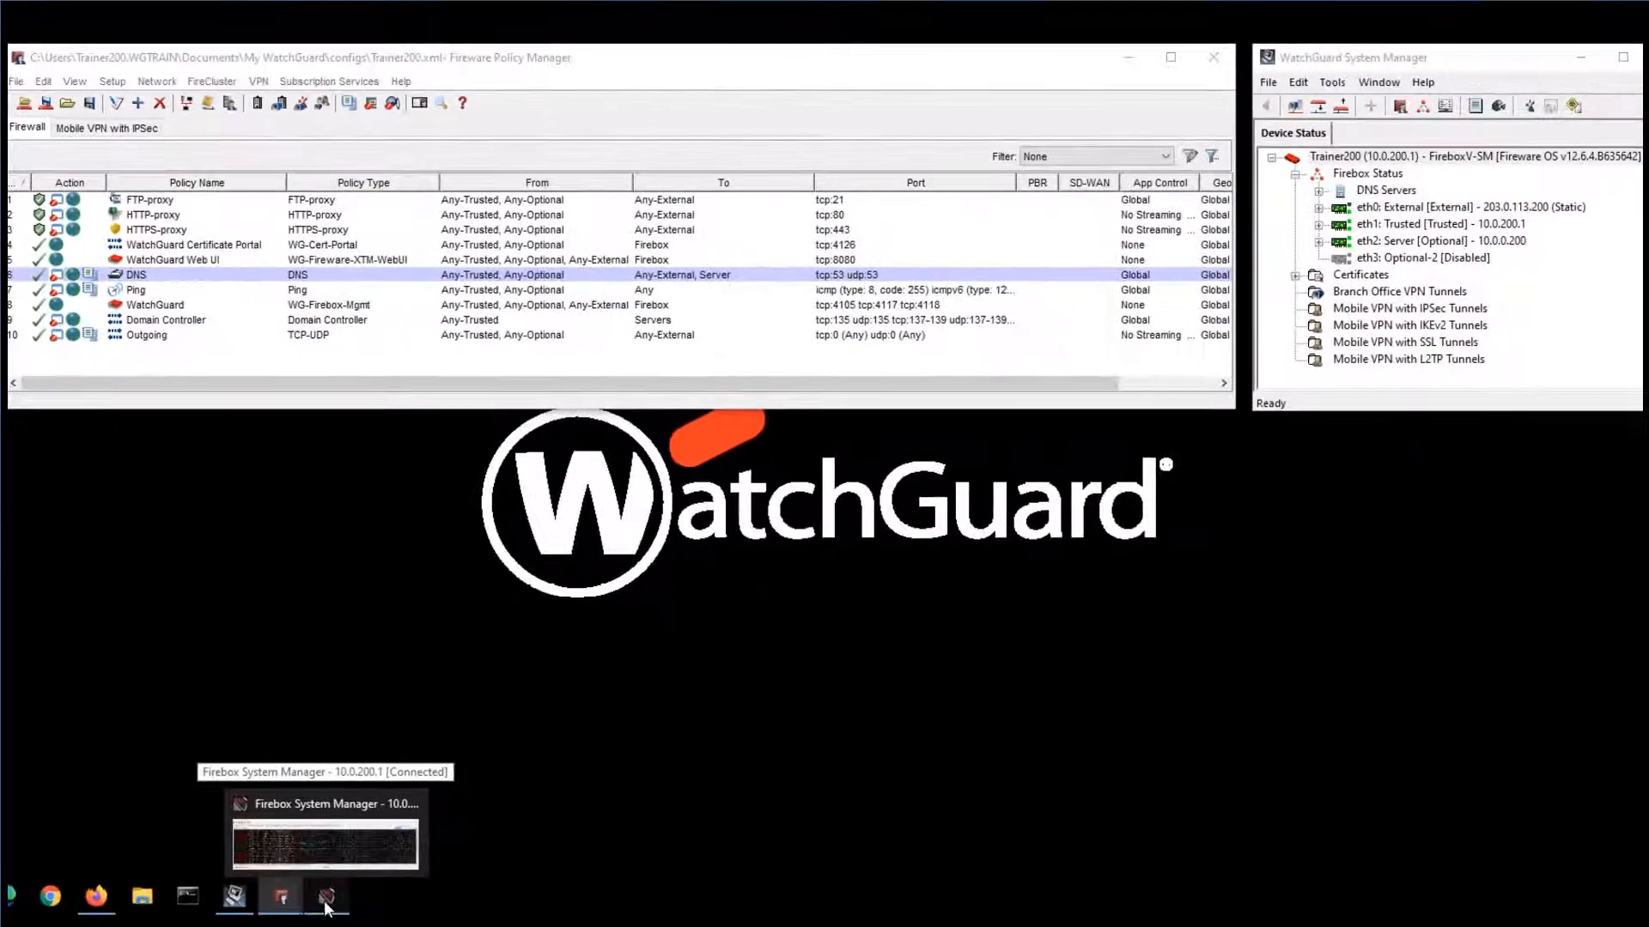
- Switch to Firefox and load ultrasurf.us in a new tab to test whether the application is blocked
click(325, 903)
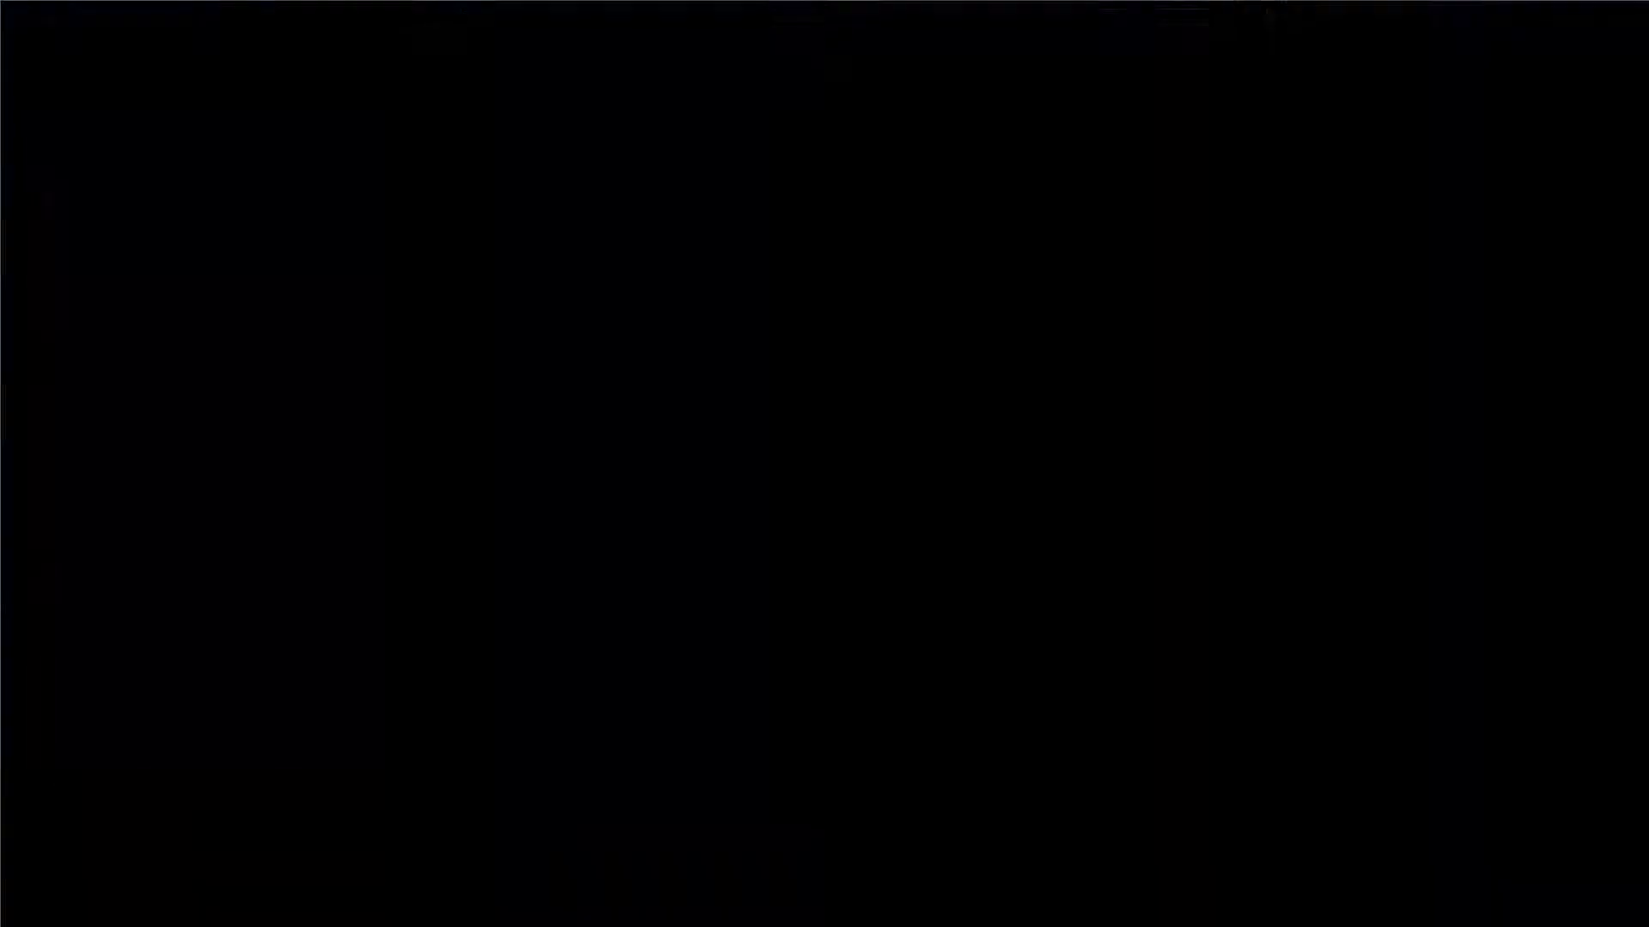
click(496, 61)
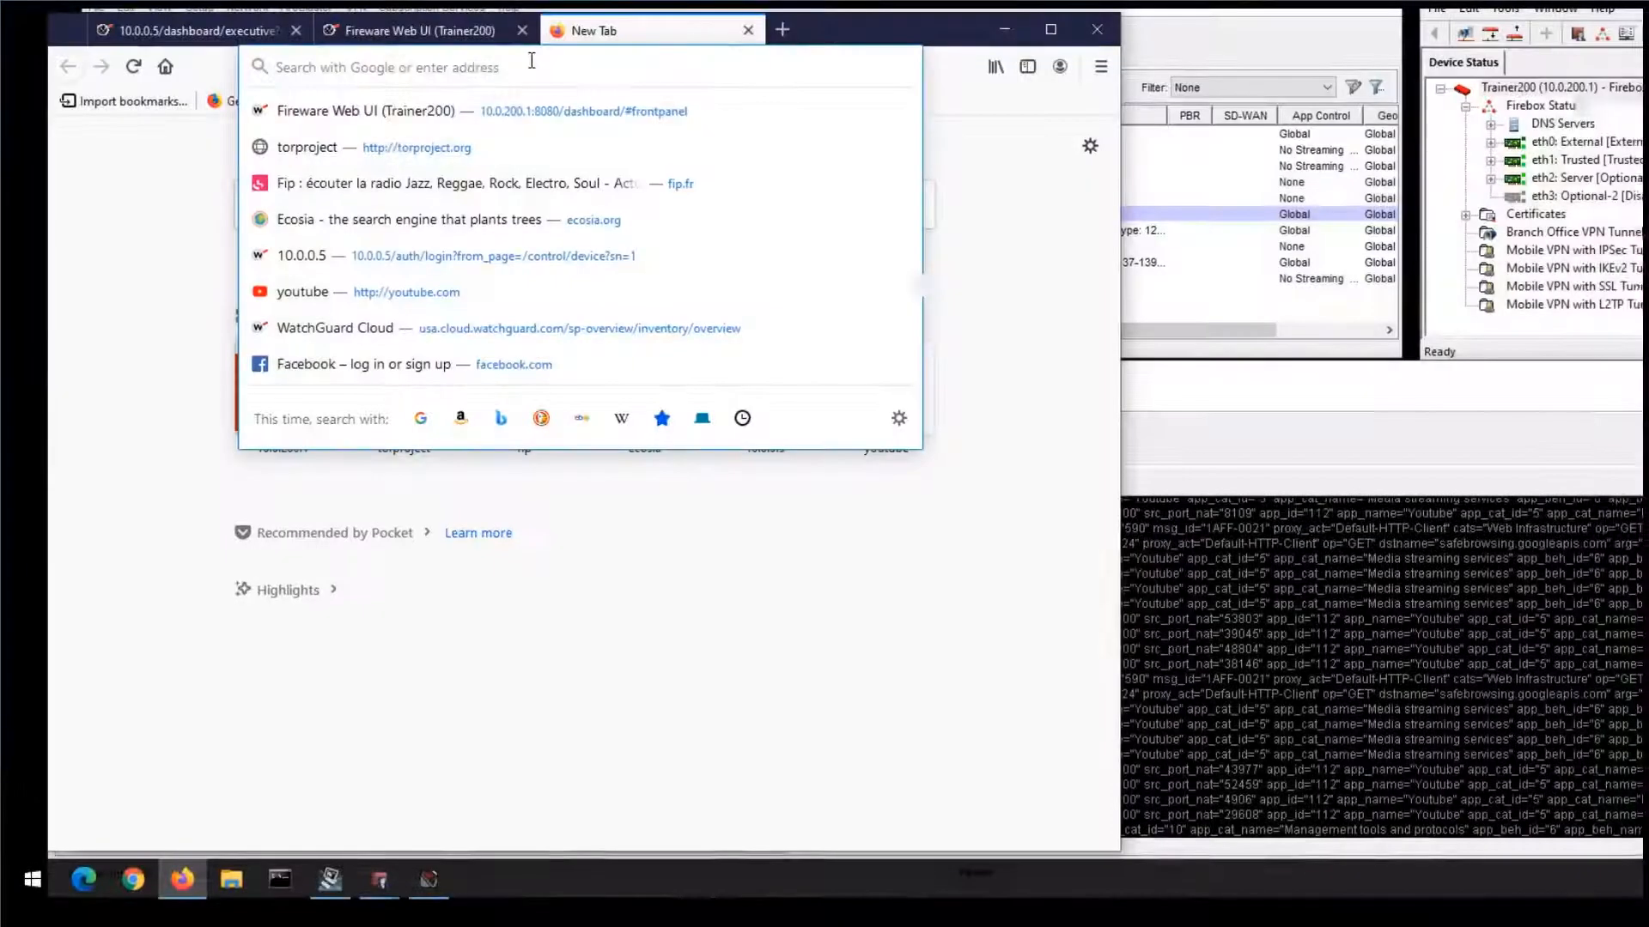
text(ultr)
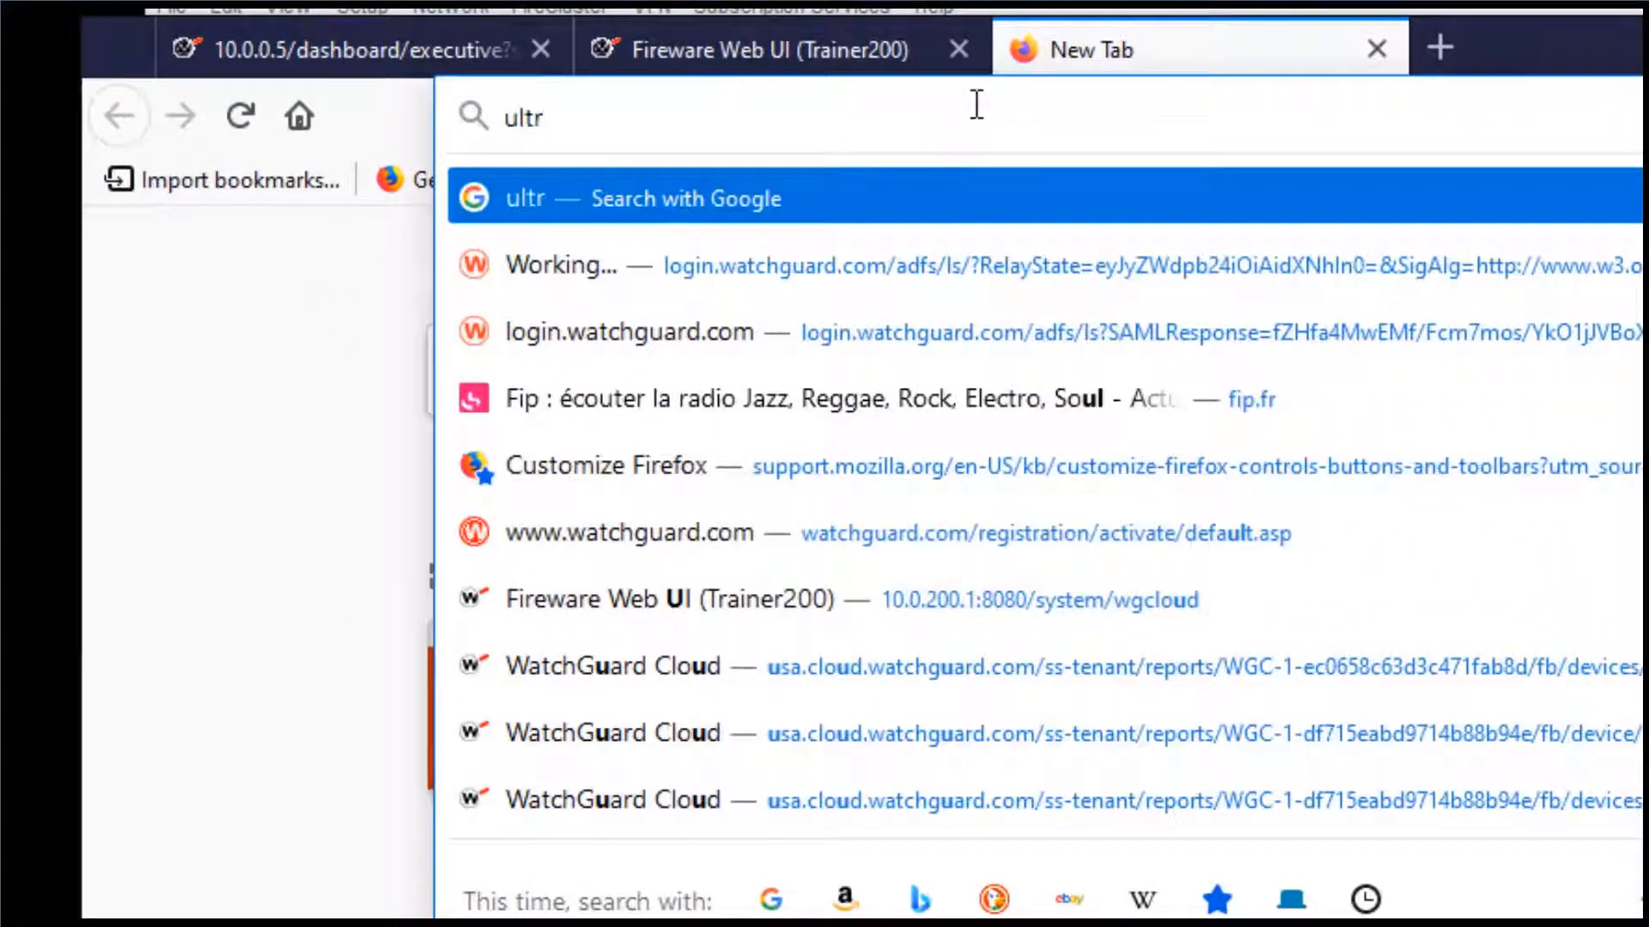
text(asurf)
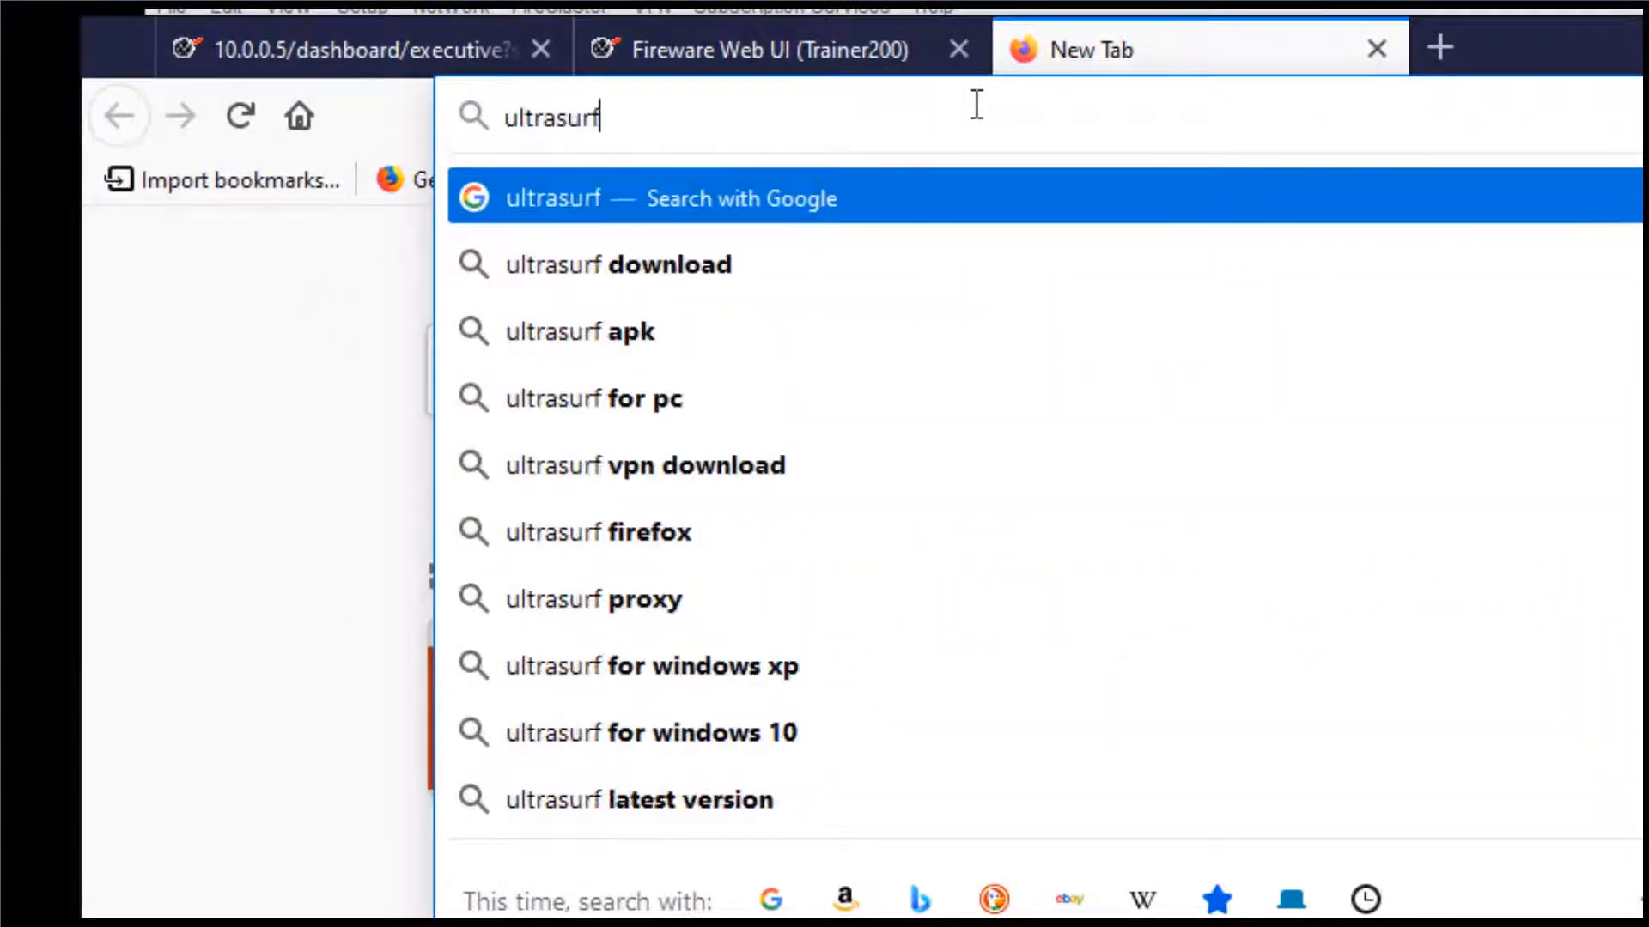
text(.us)
key(Return)
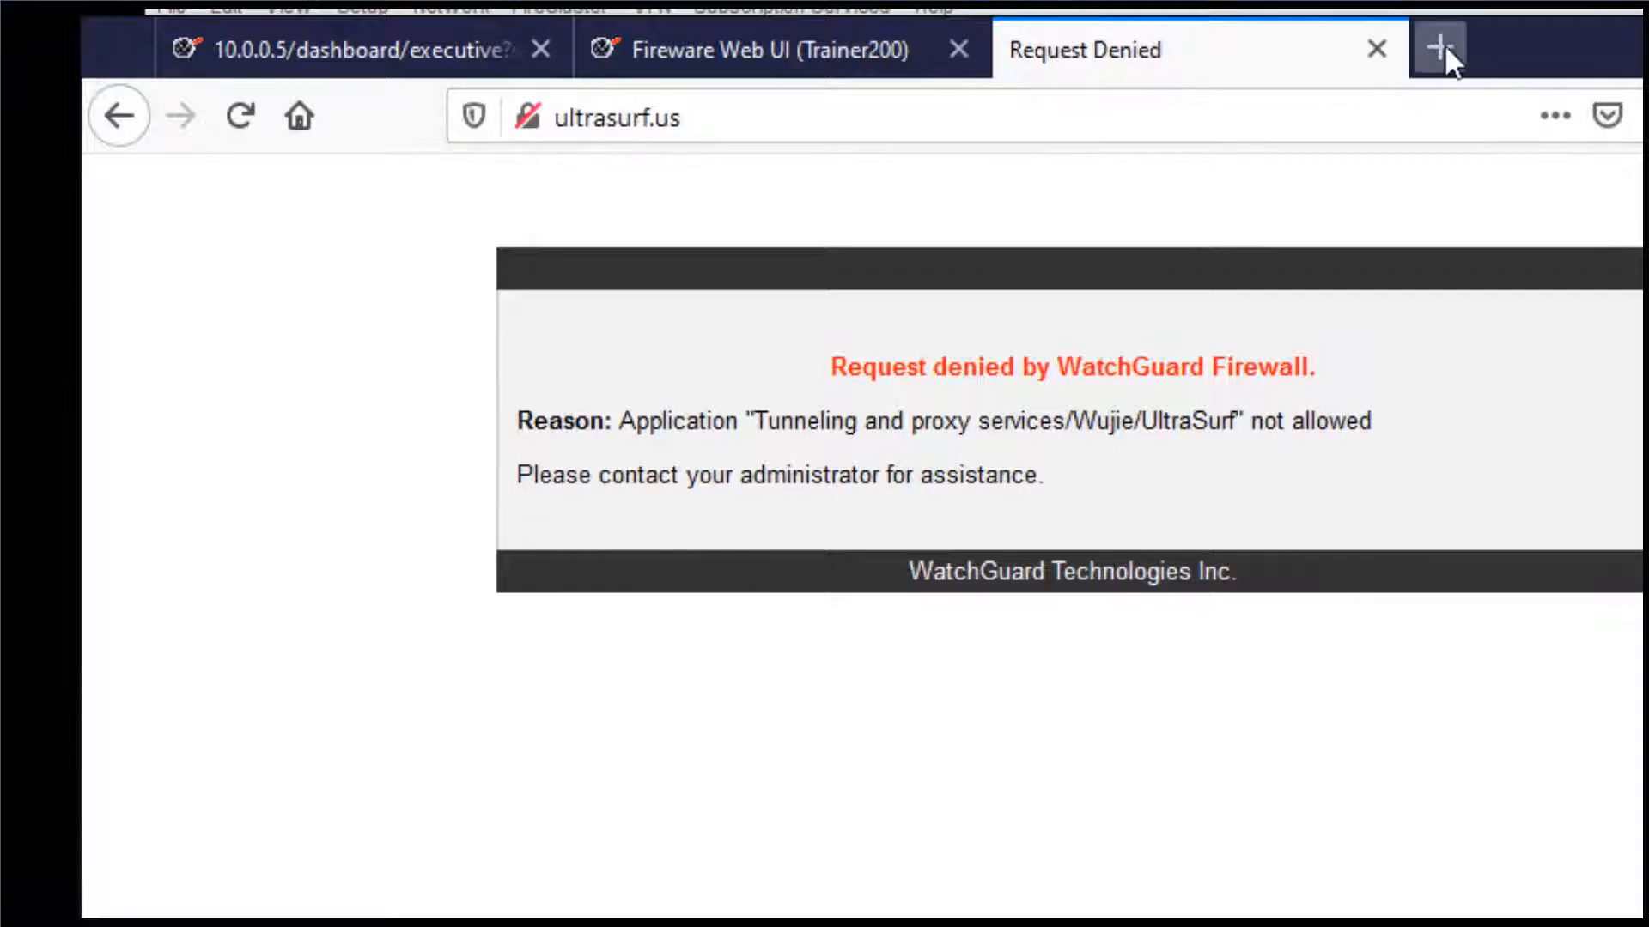
- Load twitter.org in another new browser tab to test social media blocking
key(ctrl+t)
click(1220, 110)
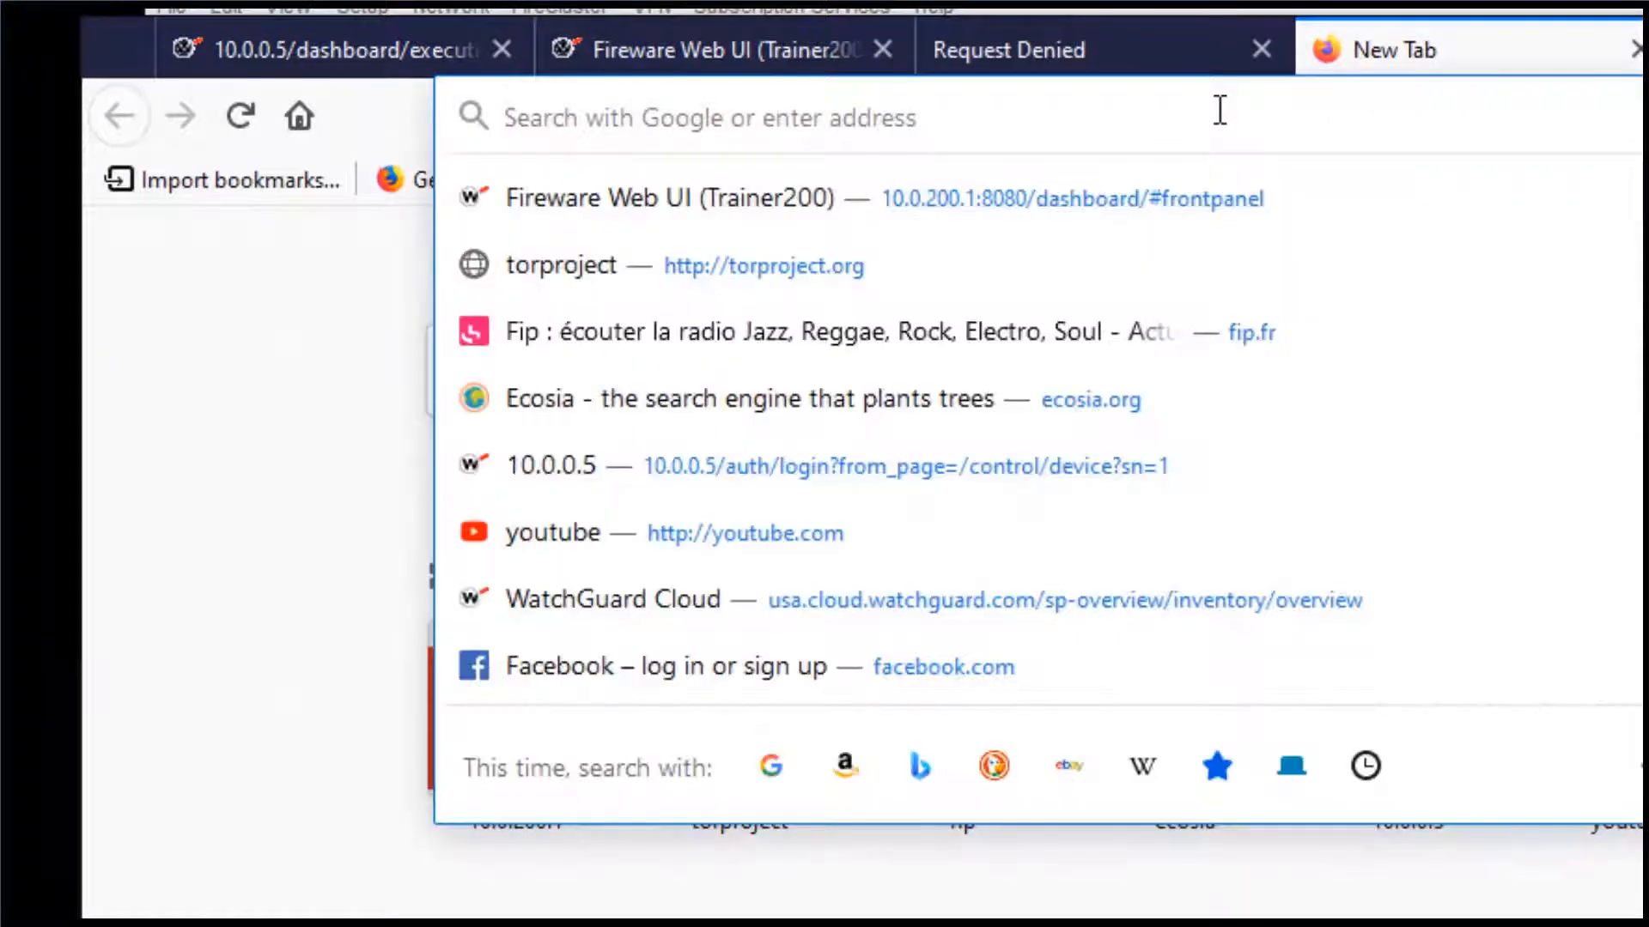
text(twitter.)
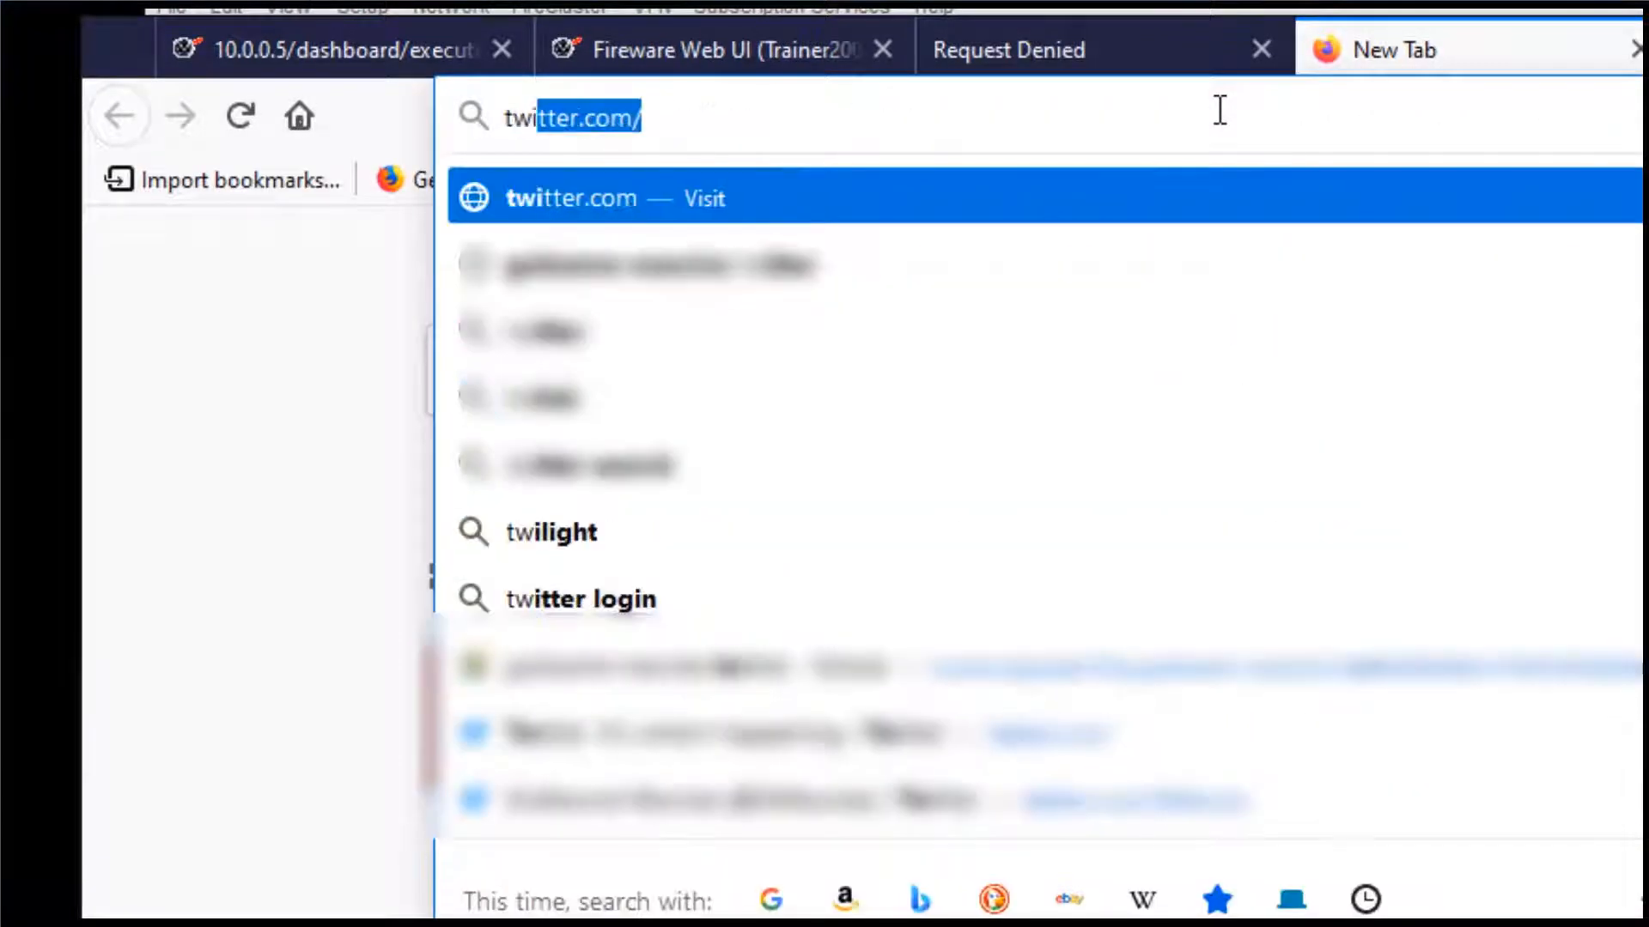
text(org)
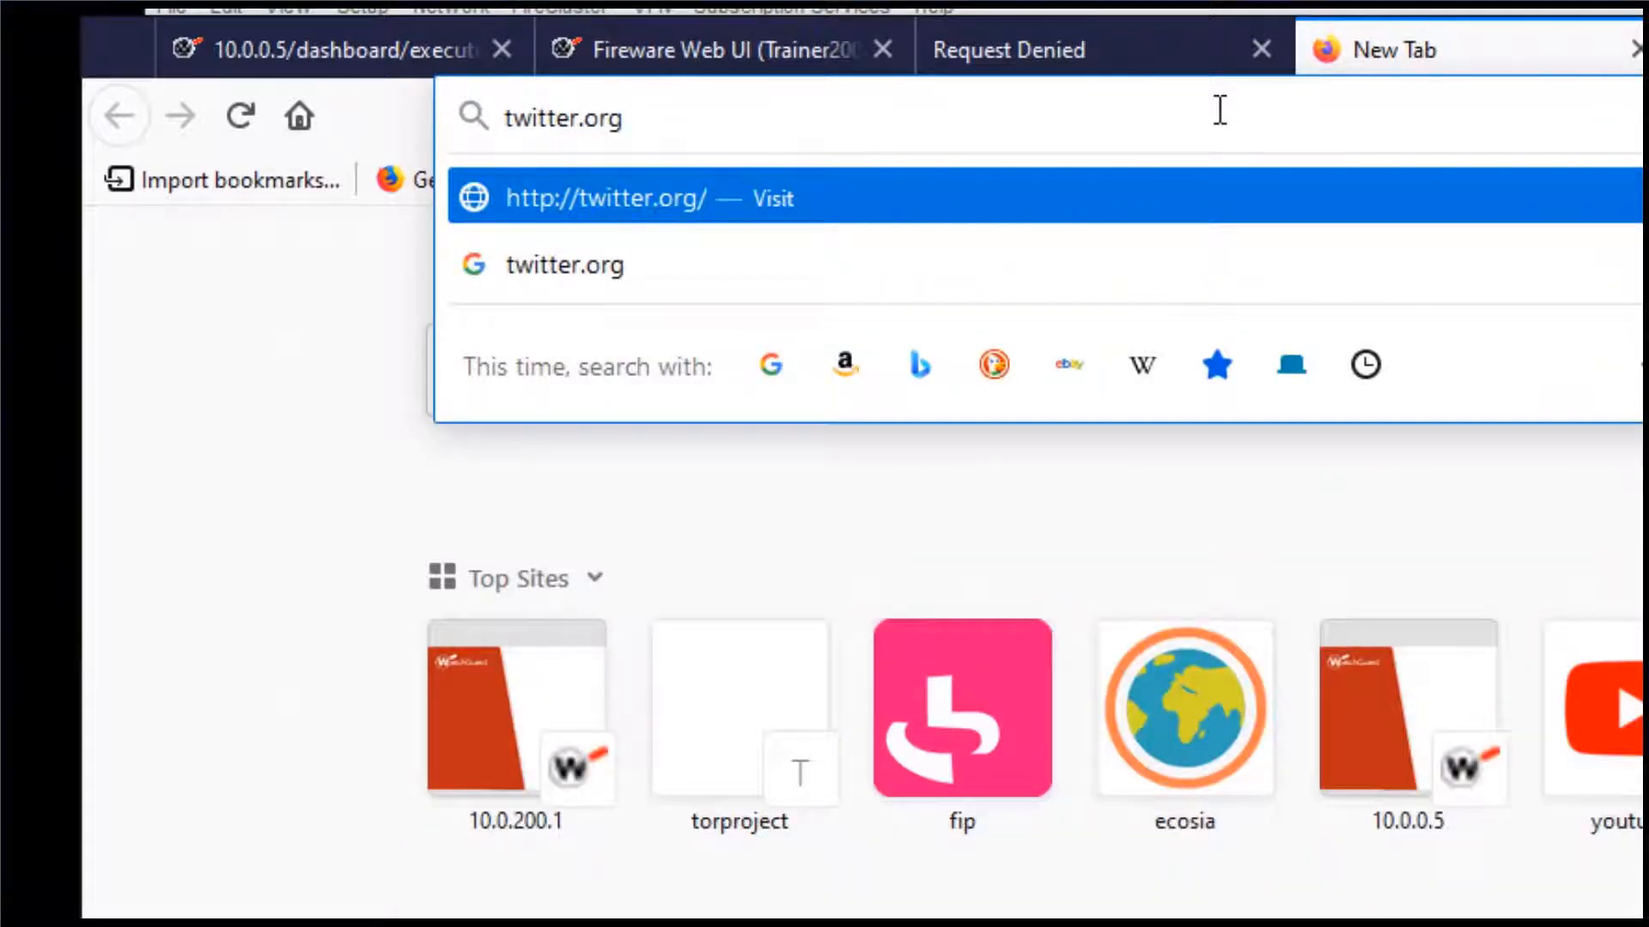
key(Return)
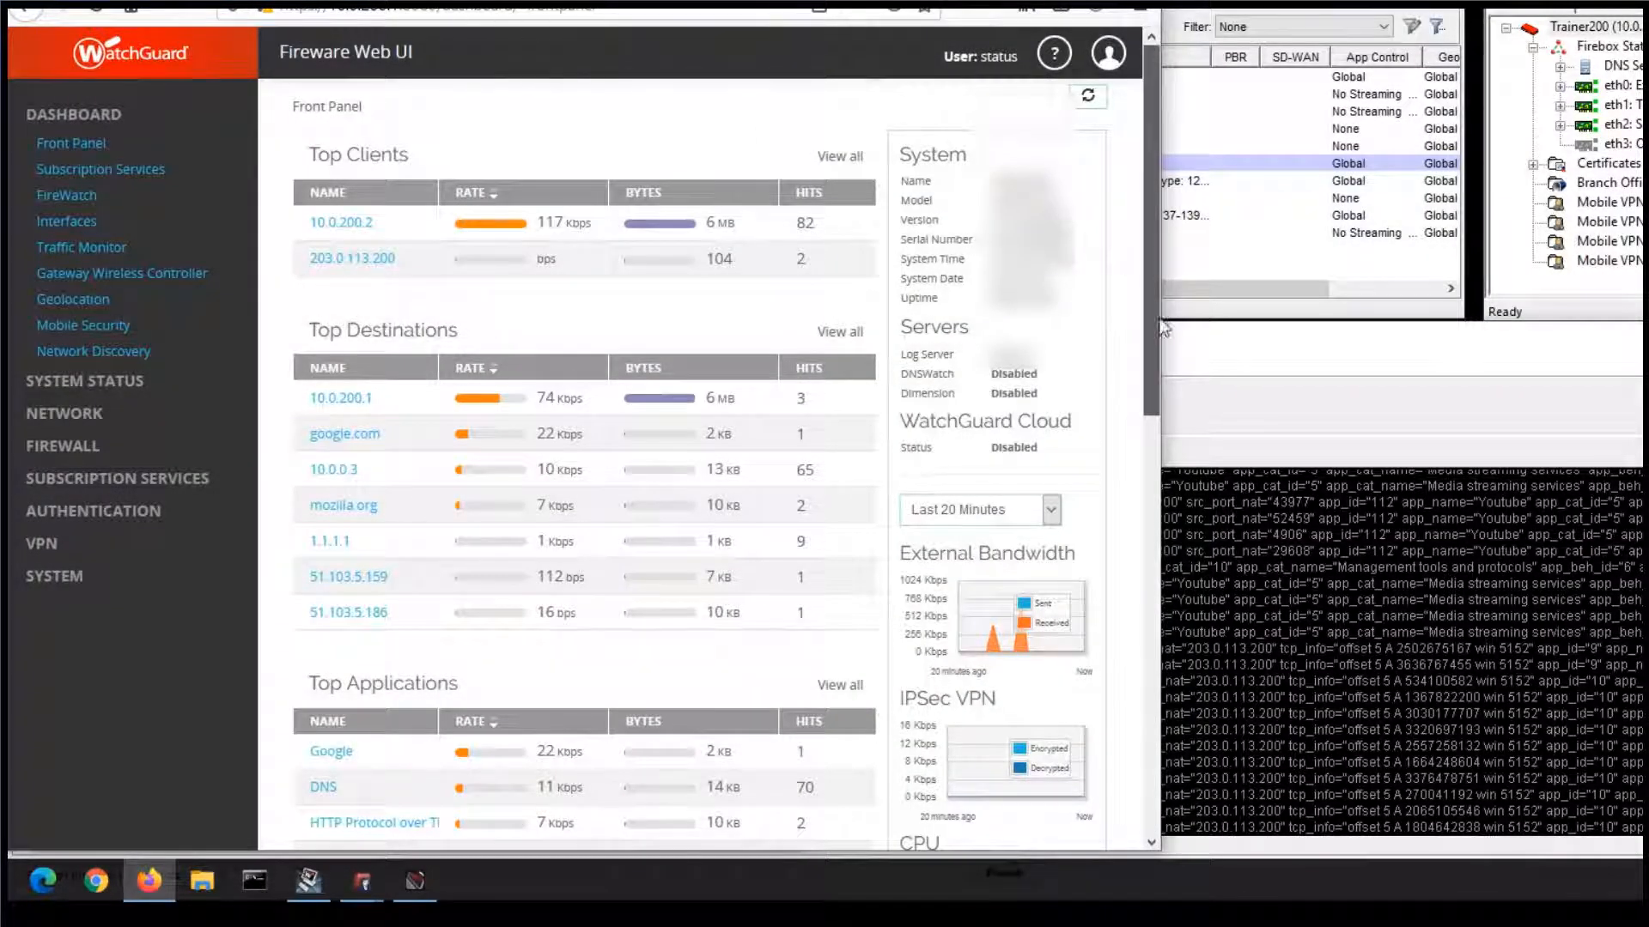
- Find Top Applications on the Fireware Web UI front panel and view its complete list
drag(1161, 329, 1145, 461)
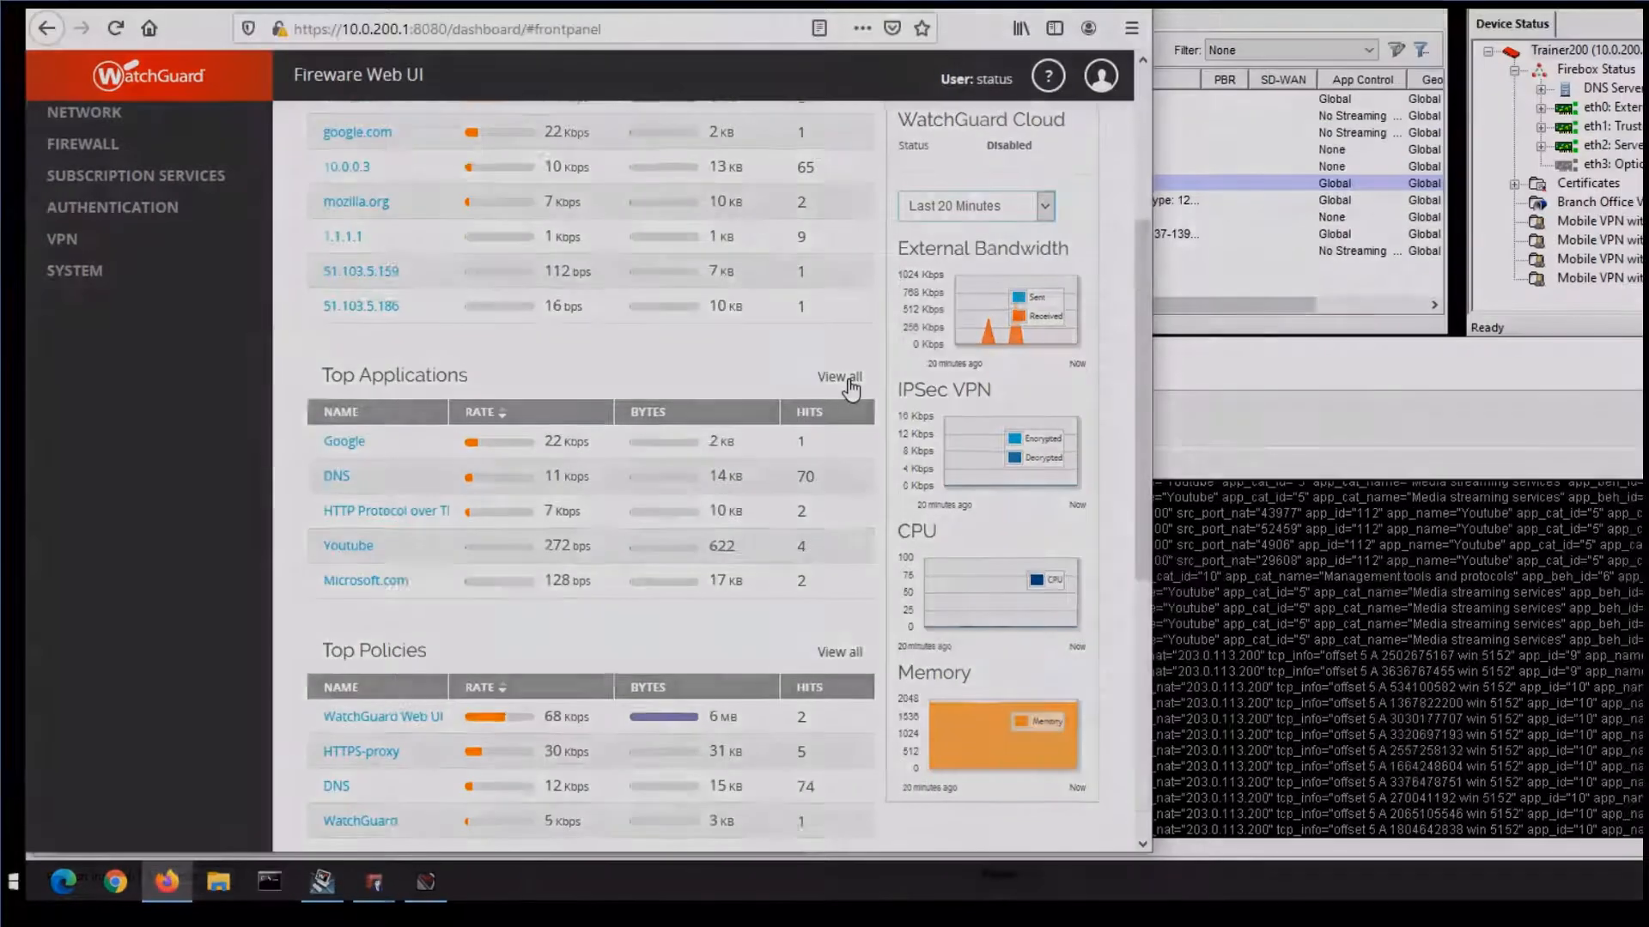
click(850, 368)
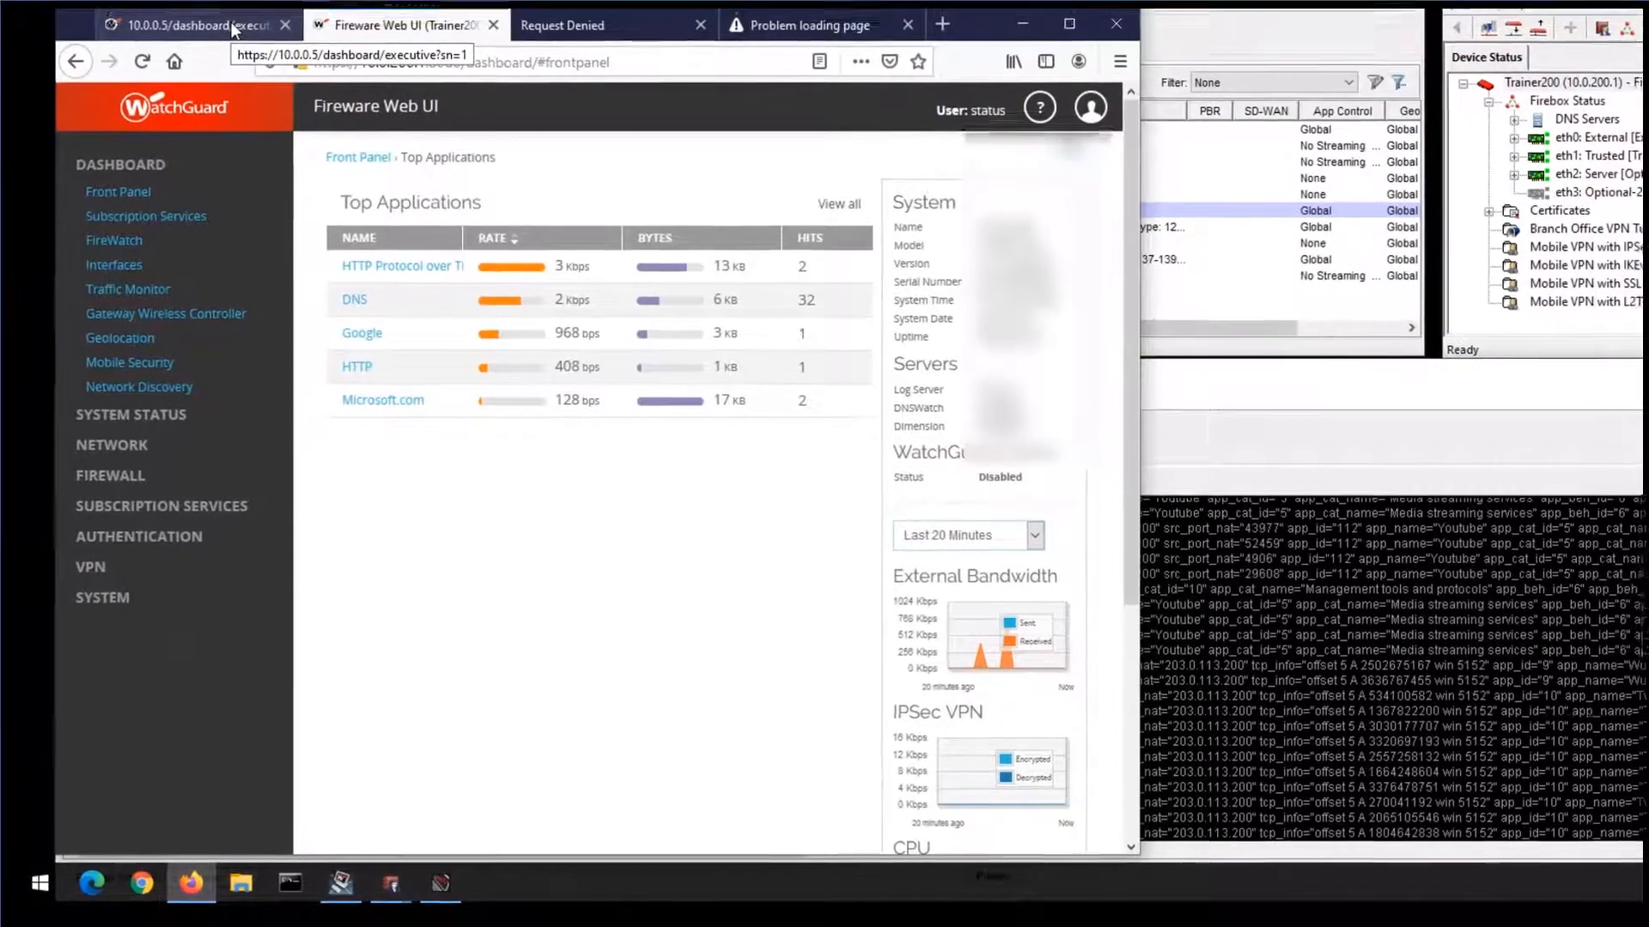
- Switch to the Dimension Executive Dashboard and examine its Top Applications and Top Application Categories lists
click(238, 33)
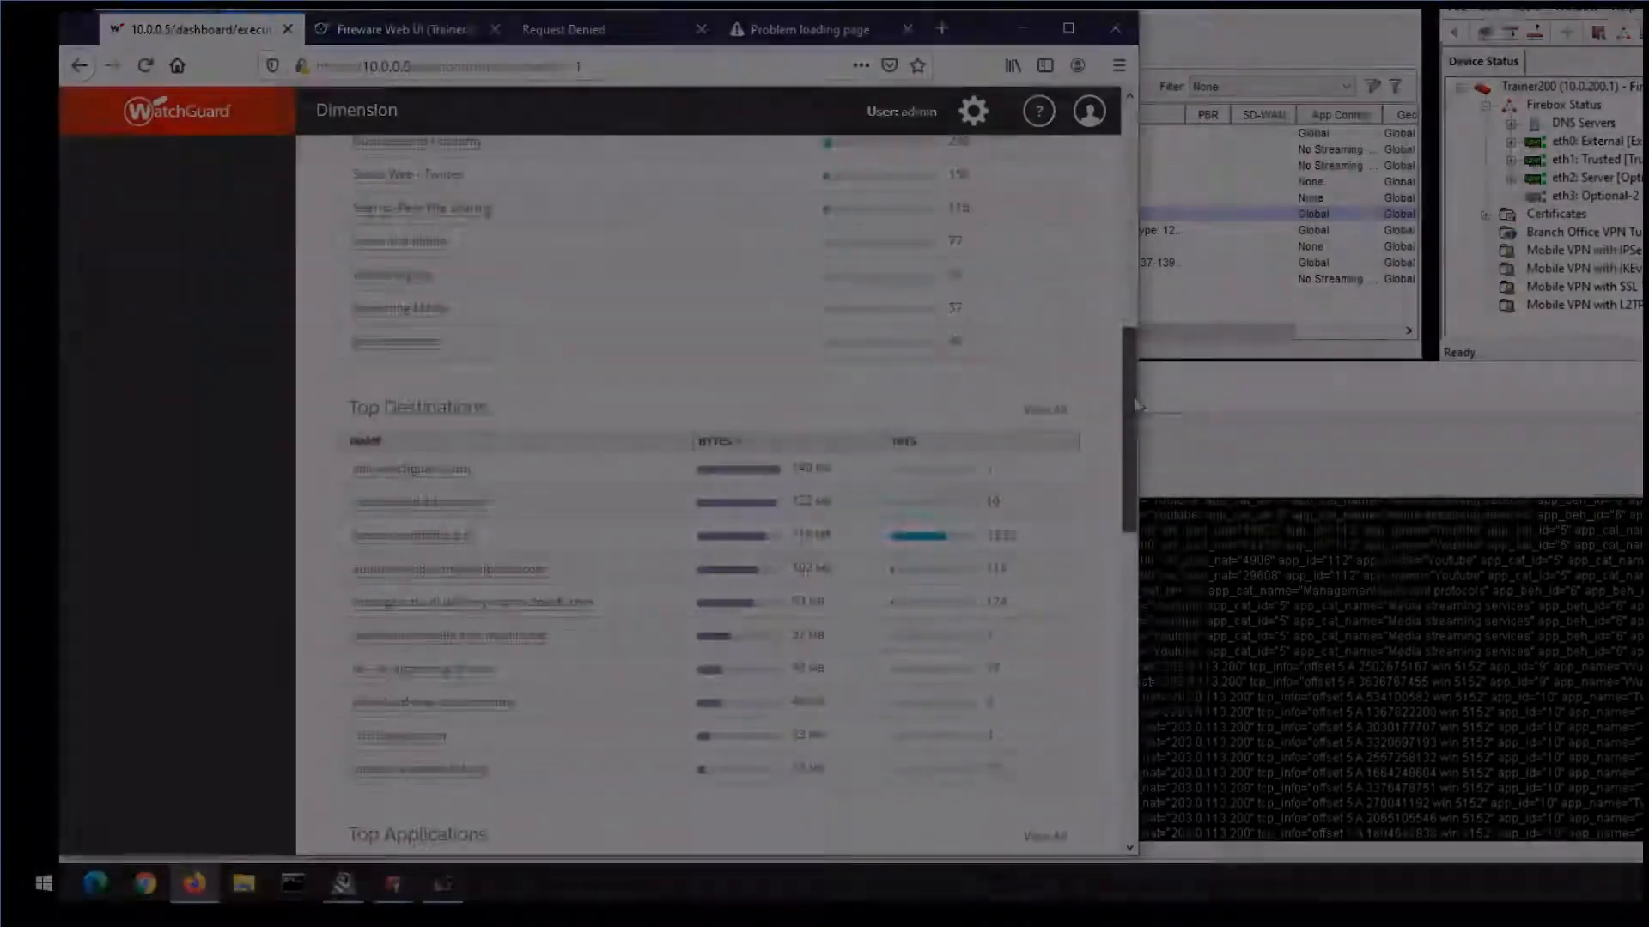
drag(1130, 395, 1121, 534)
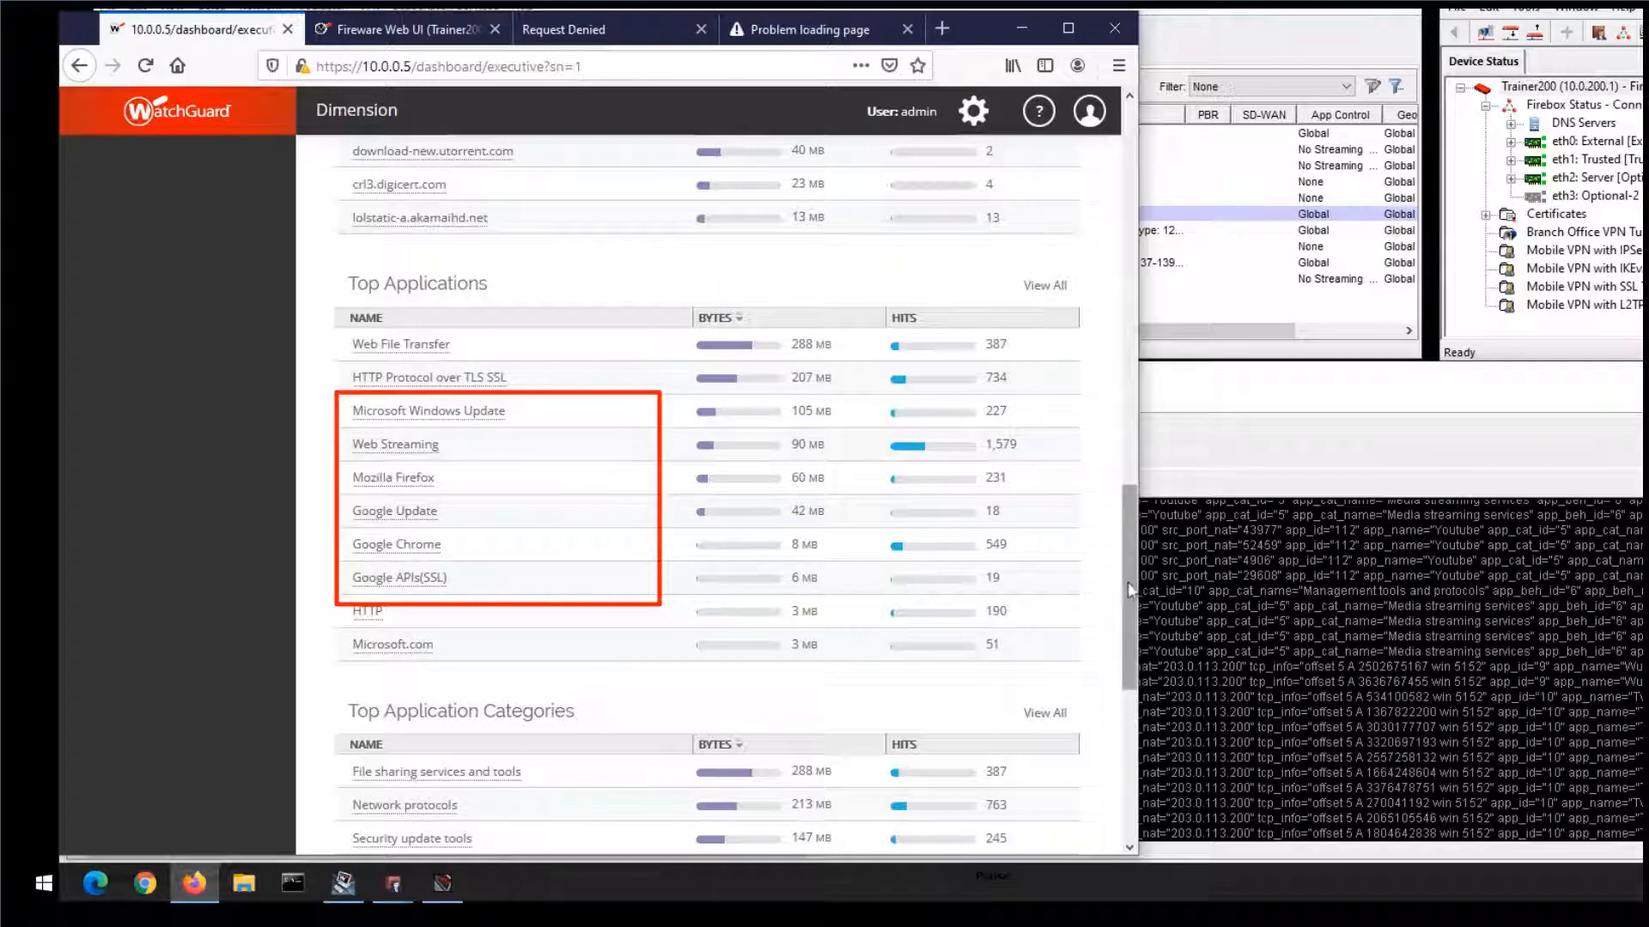
drag(1125, 586, 1122, 697)
drag(1127, 550, 1159, 110)
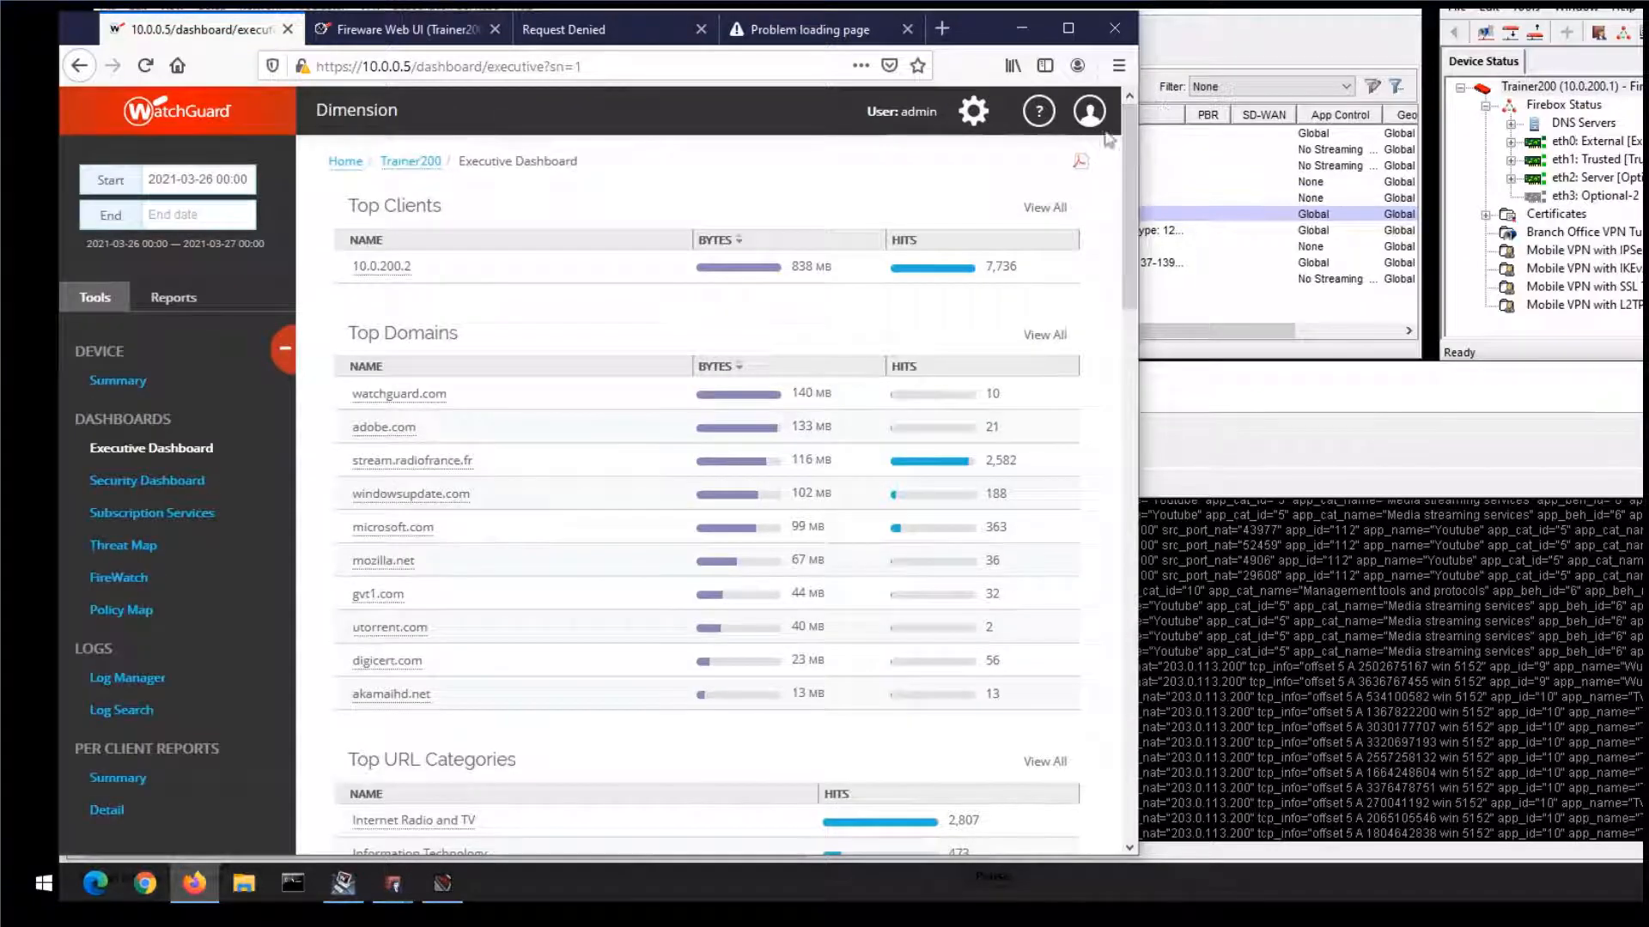
- Open Dimension's Security Dashboard and examine the Top Blocked Applications and Top Blocked Application Categories
click(171, 482)
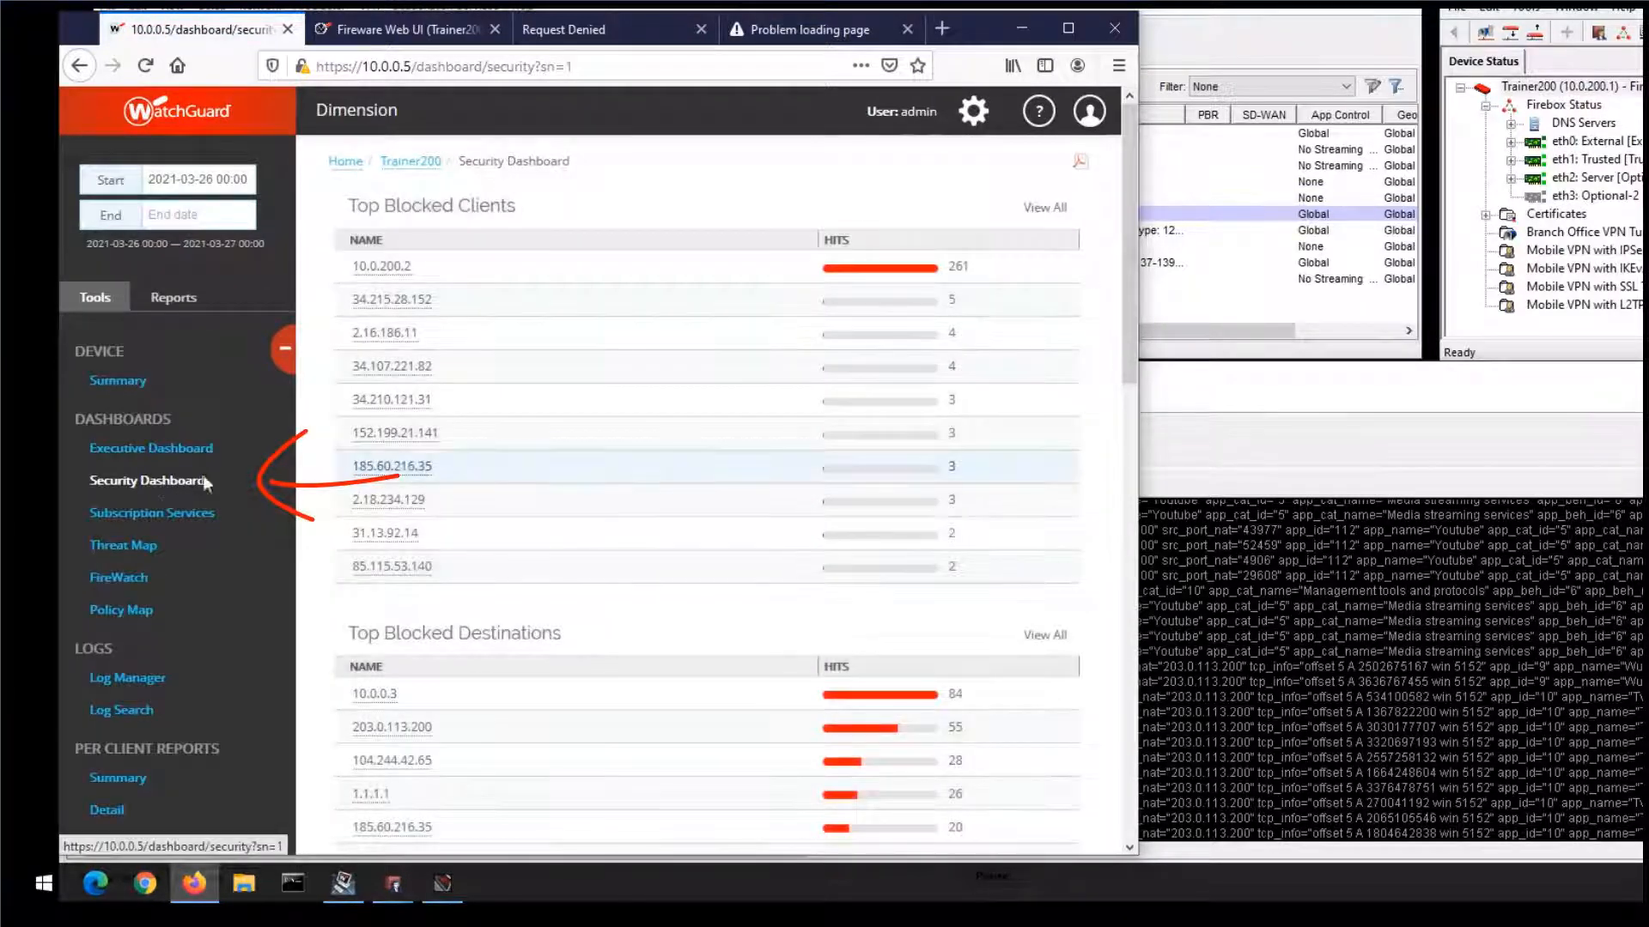
drag(1123, 271, 1112, 526)
scroll(1112, 526, down, 3)
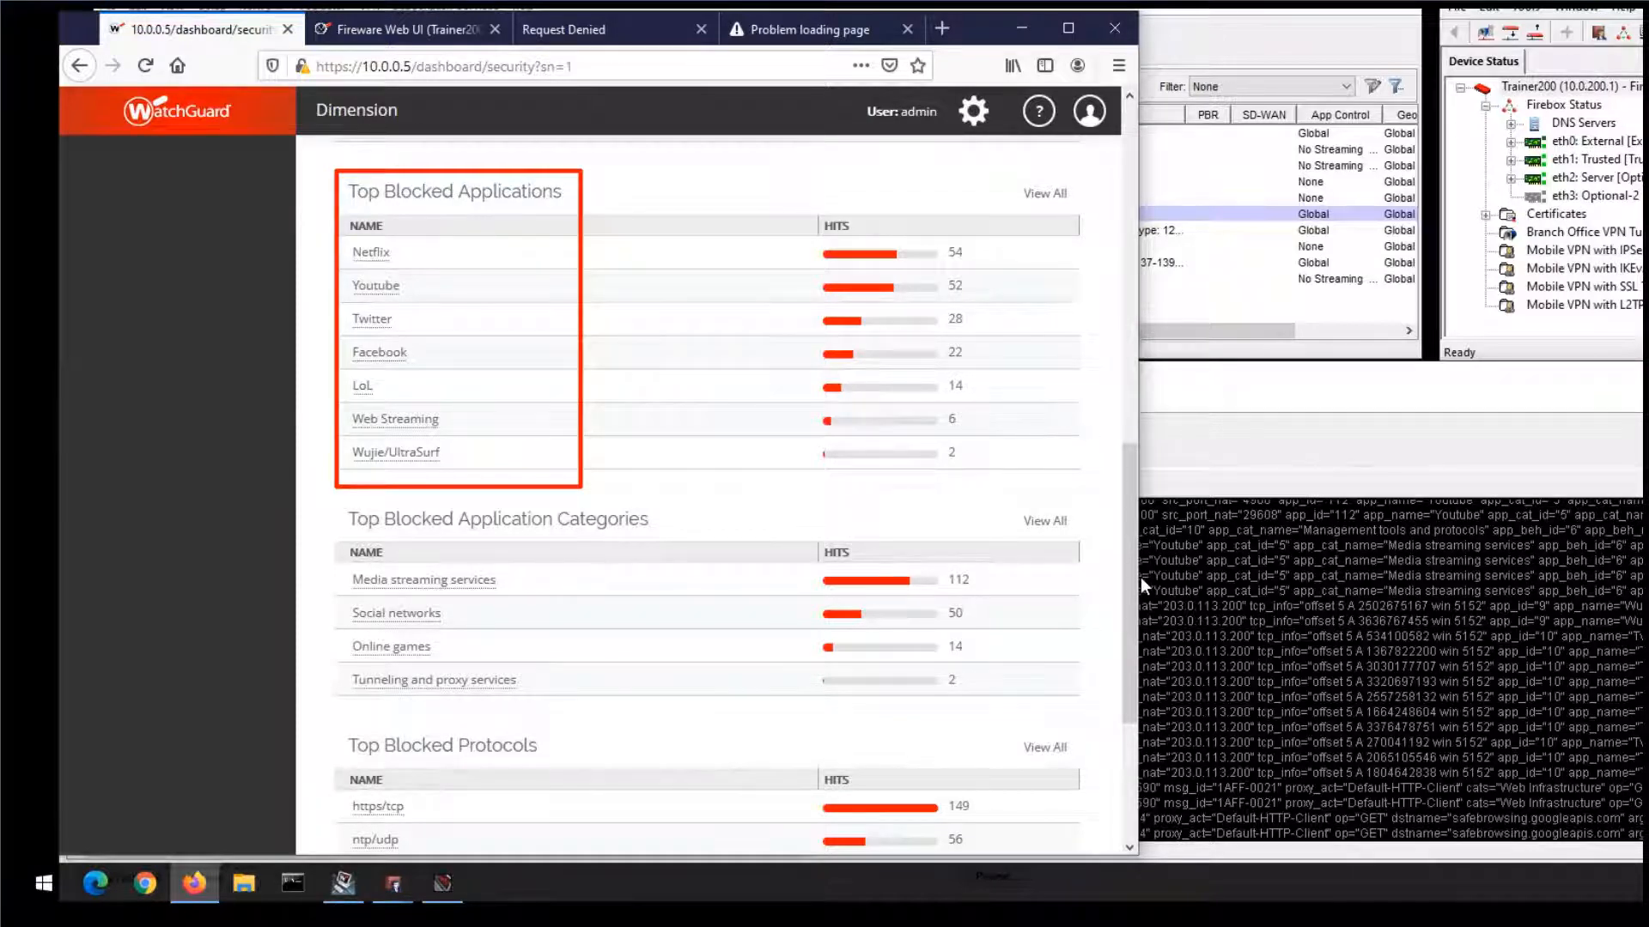
- In Policy Manager, review the Content Inspection and WebBlocker settings of the HTTPS-proxy policy's proxy action, and close the policy without changes
click(1259, 38)
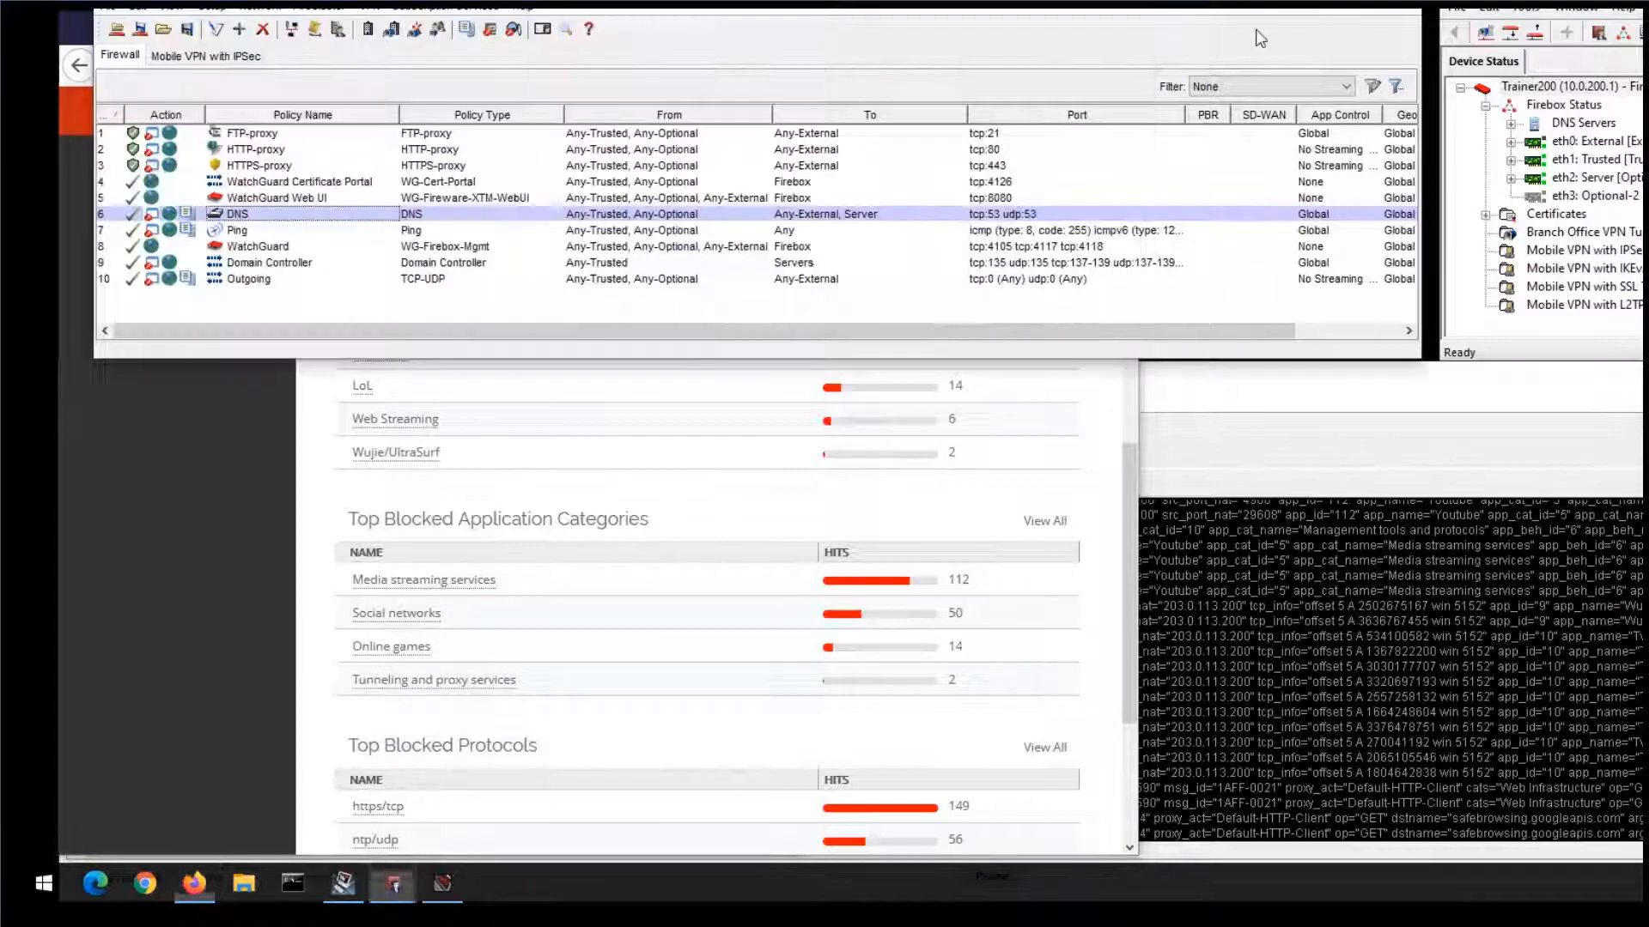
double_click(417, 167)
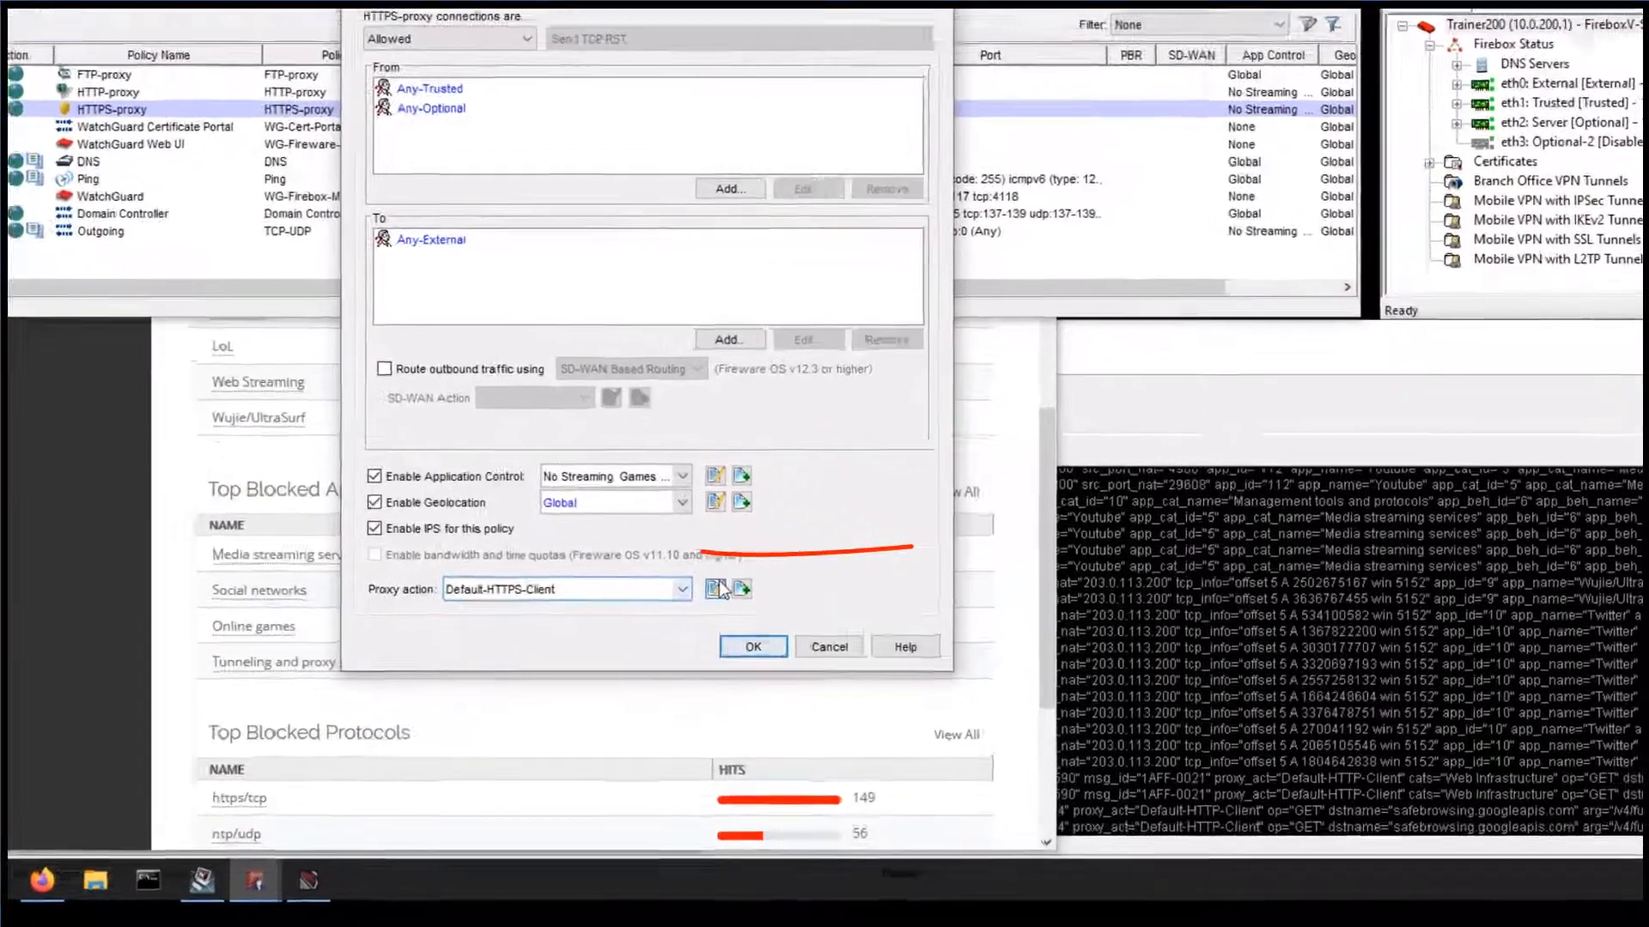
click(714, 589)
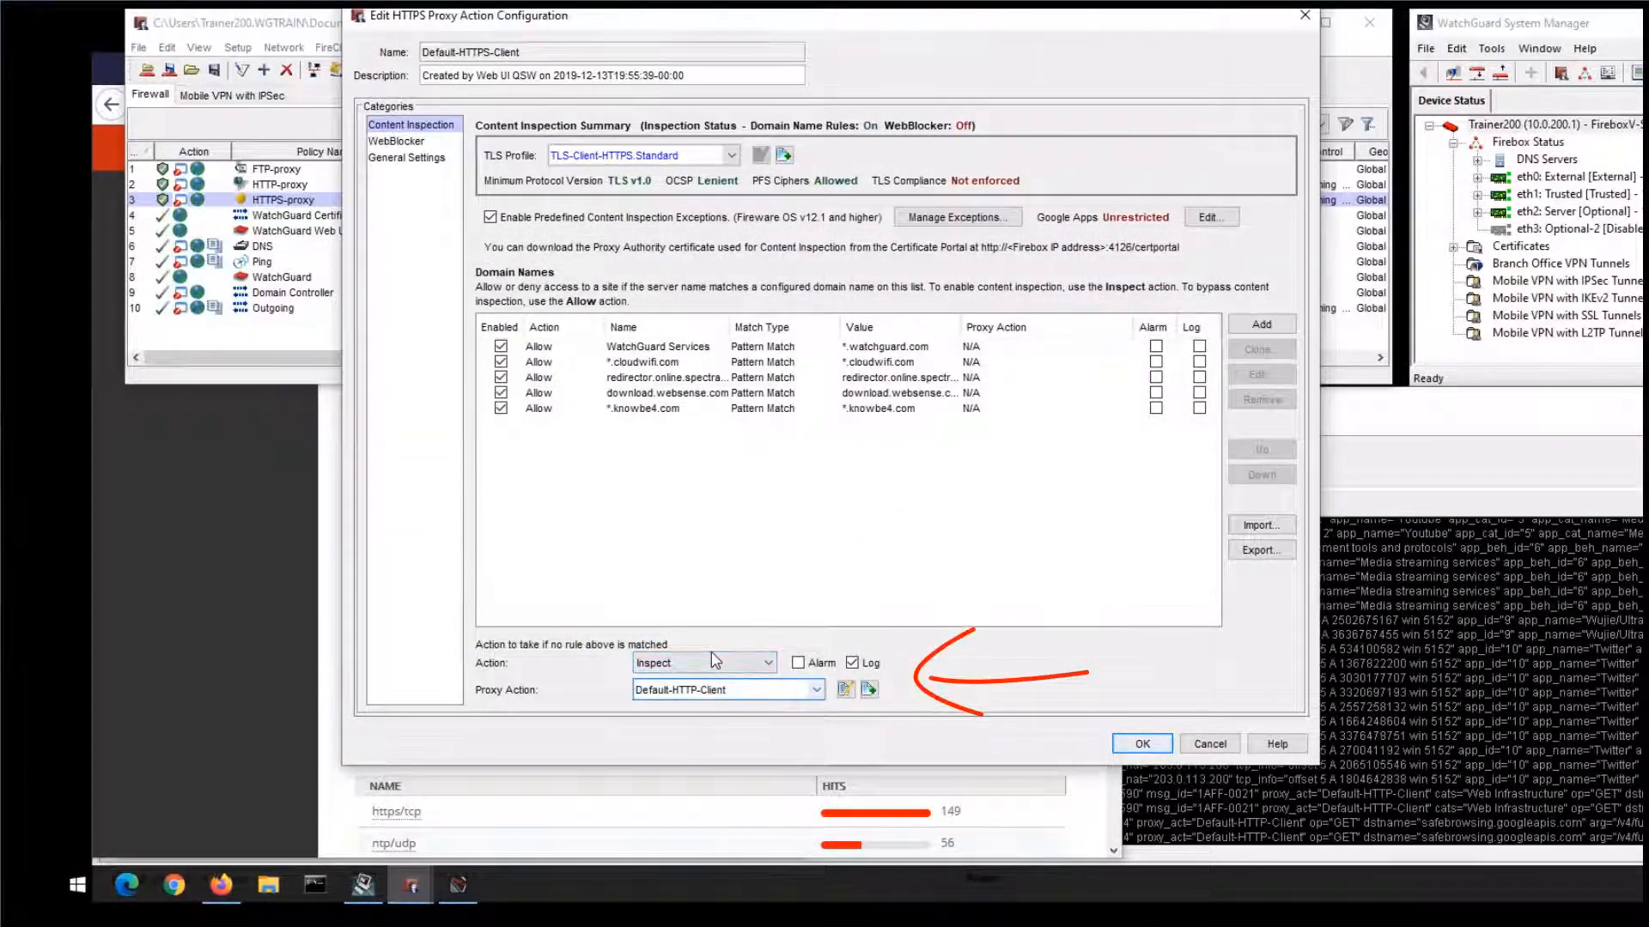
click(396, 141)
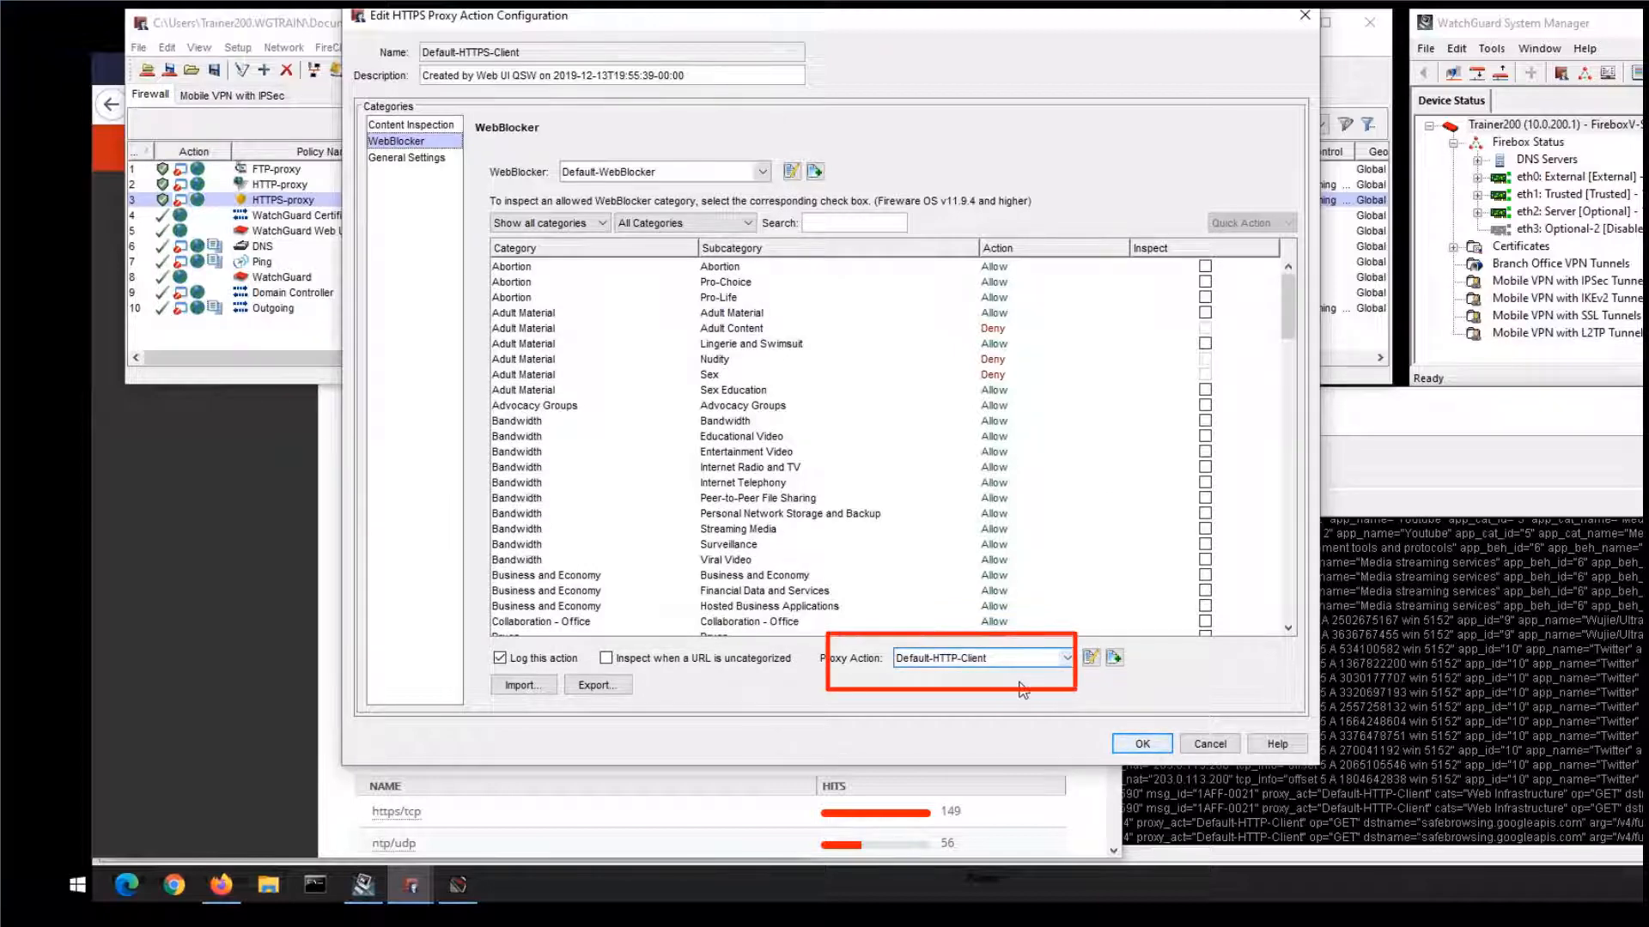
click(1309, 17)
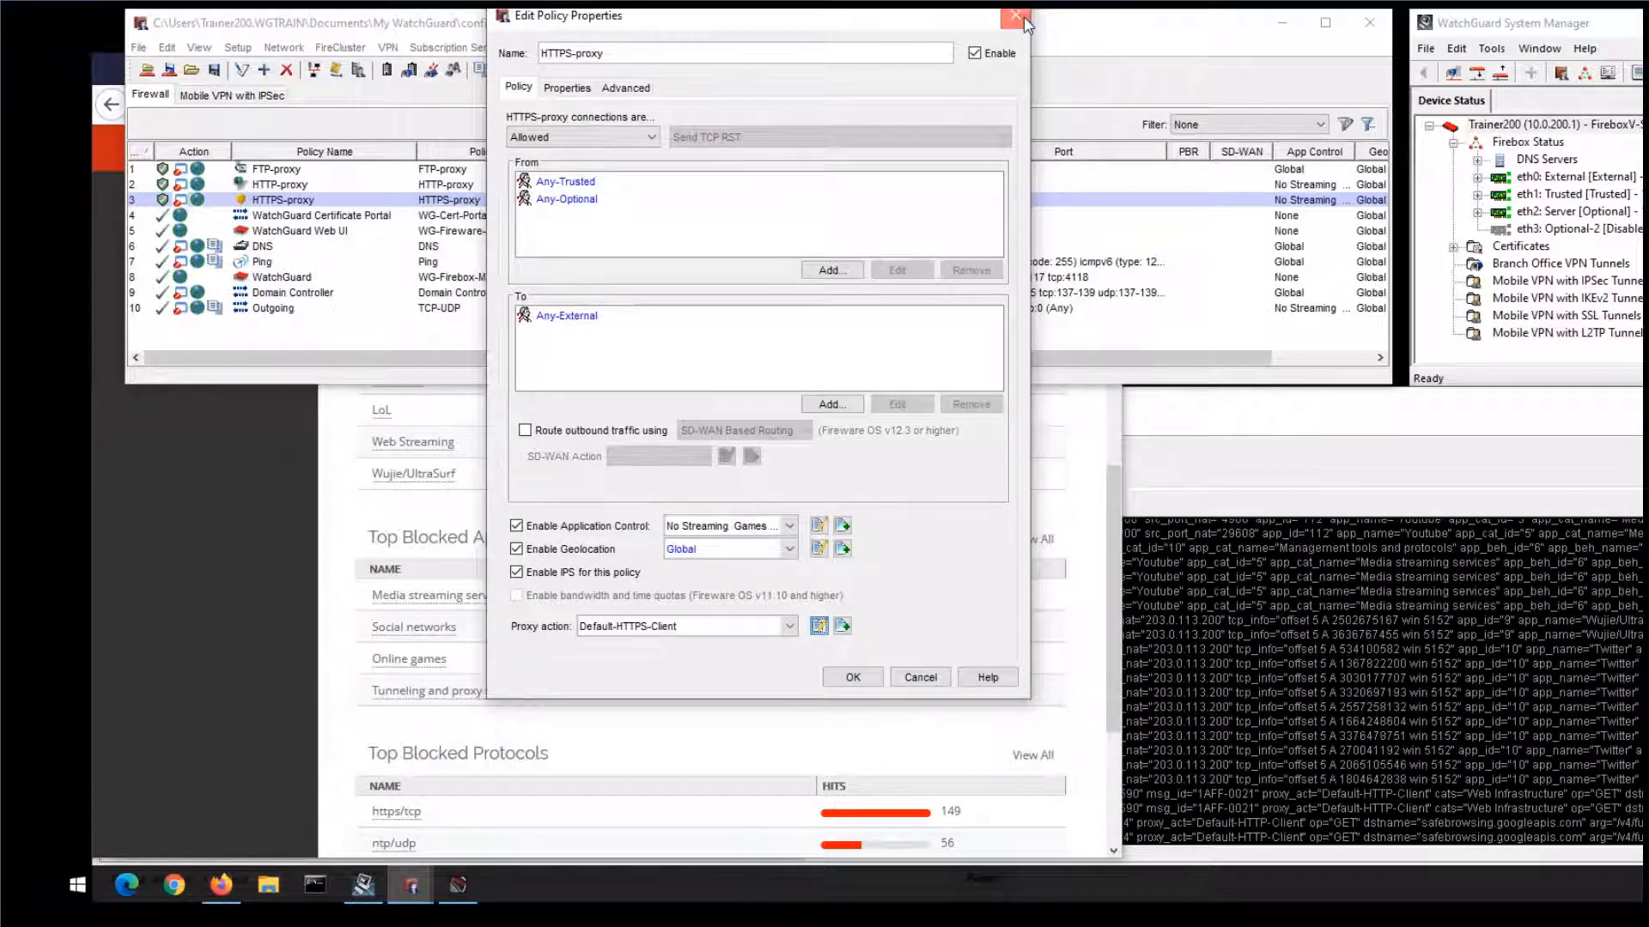
click(1022, 17)
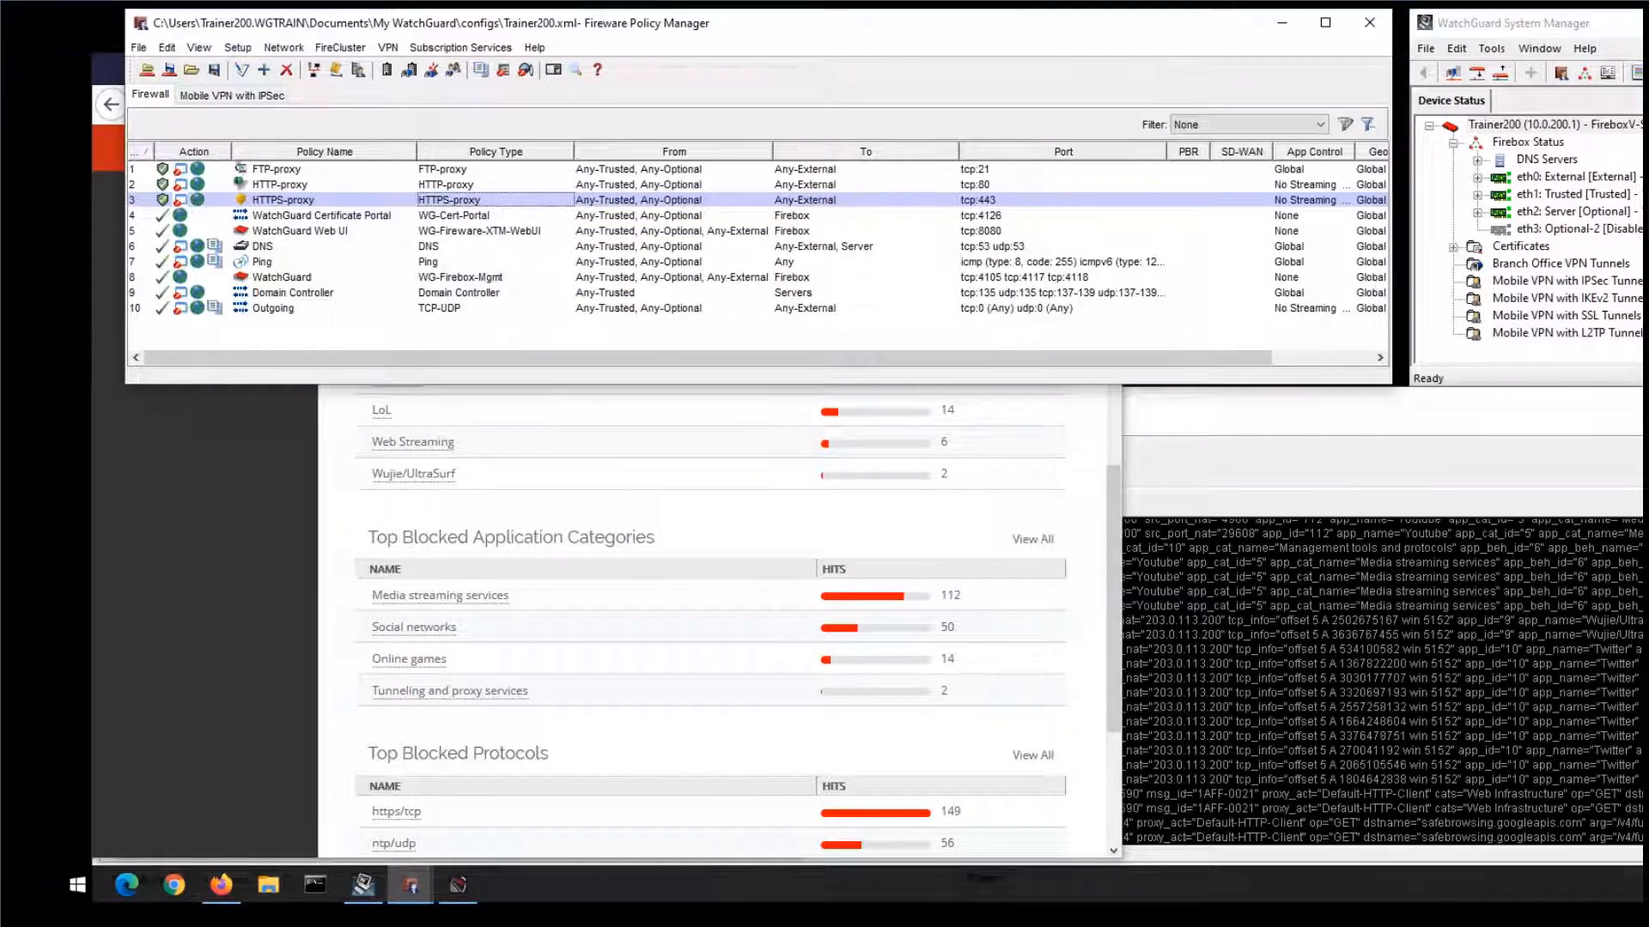